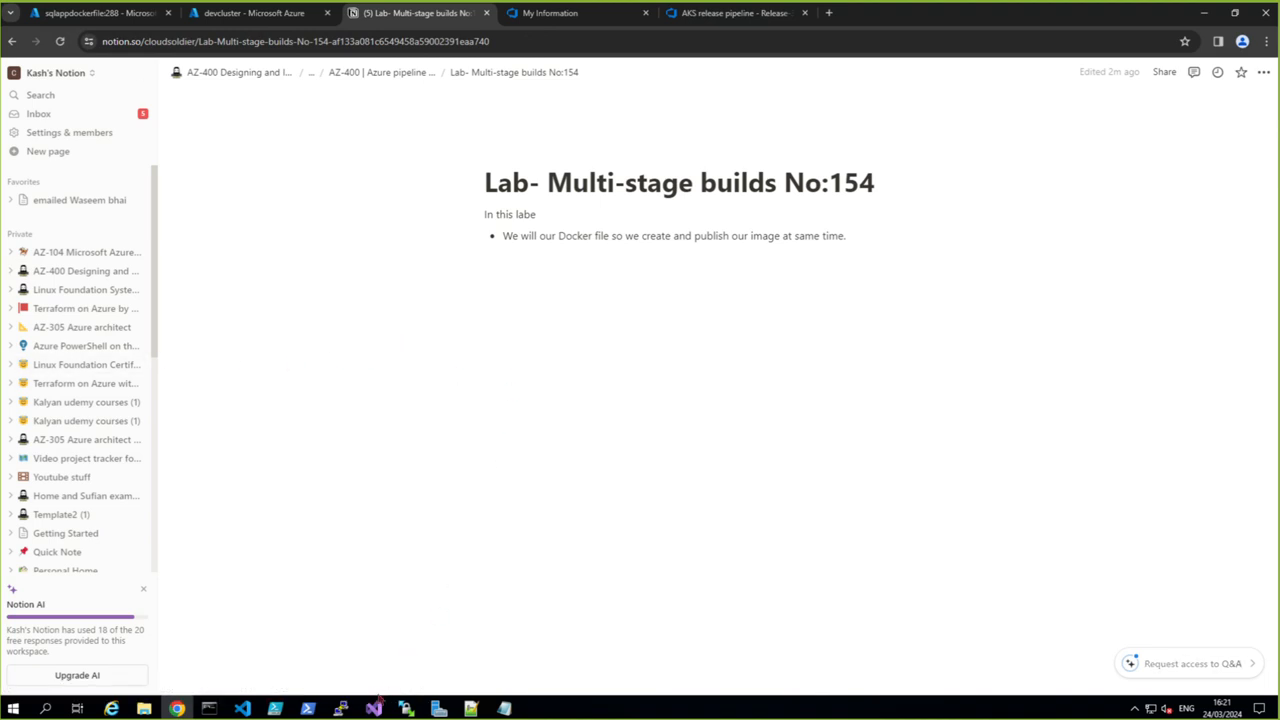
# - Switch to Visual Studio and open the sqlapp project's Dockerfile
pyautogui.click(374, 708)
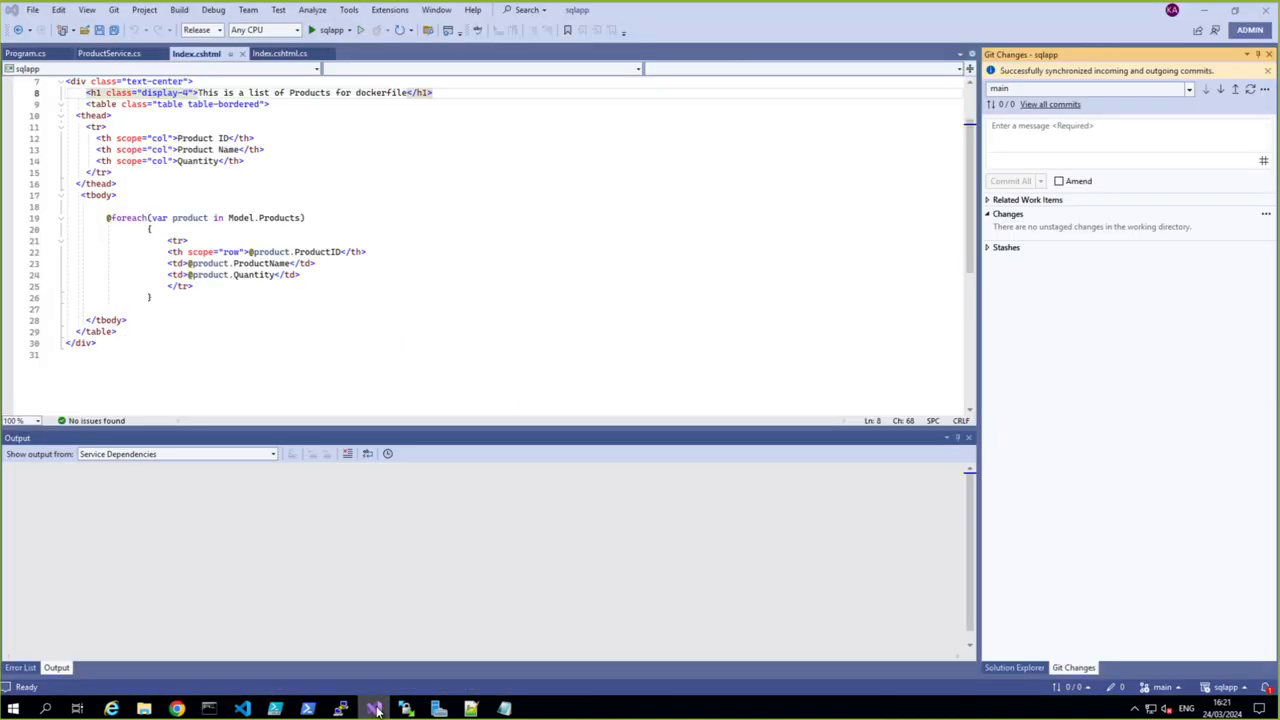
pyautogui.click(1013, 668)
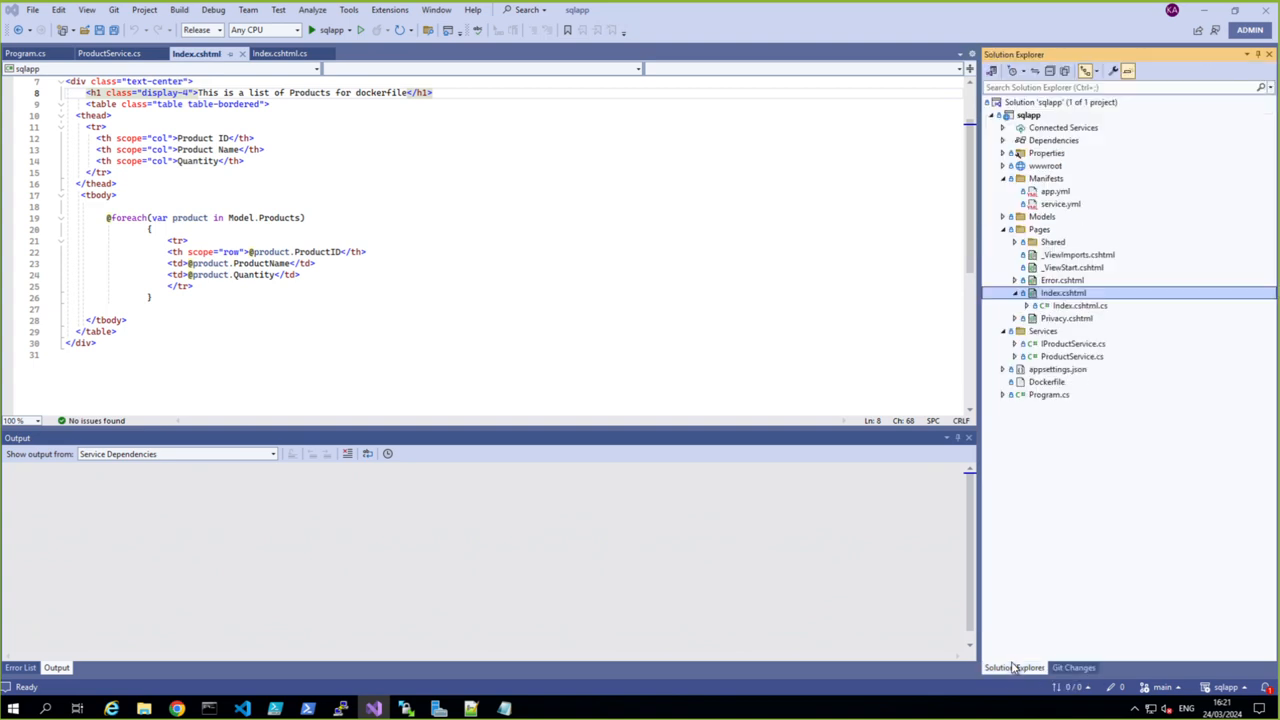
pyautogui.click(1040, 384)
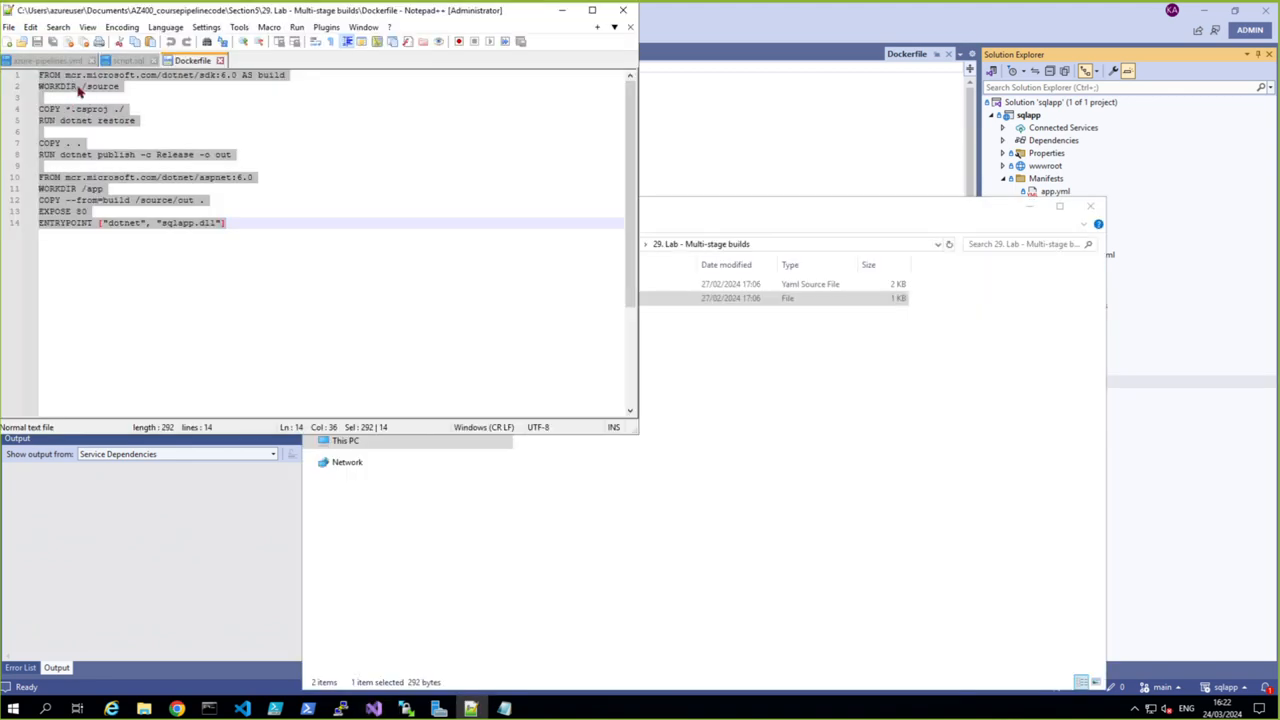
# - Replace the entire sqlapp Dockerfile with the multi-stage build instructions copied from the lab's Dockerfile in Notepad++, and save it
pyautogui.click(265, 500)
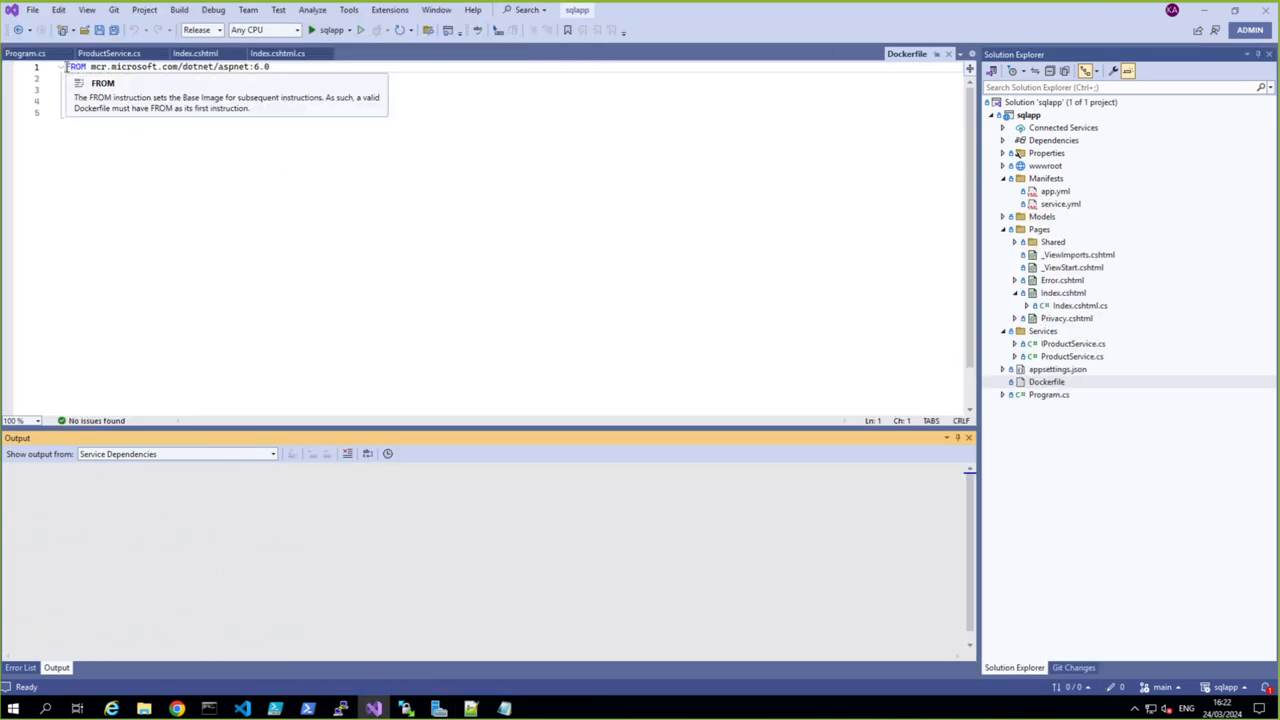
pyautogui.moveTo(65, 66); pyautogui.dragTo(250, 112)
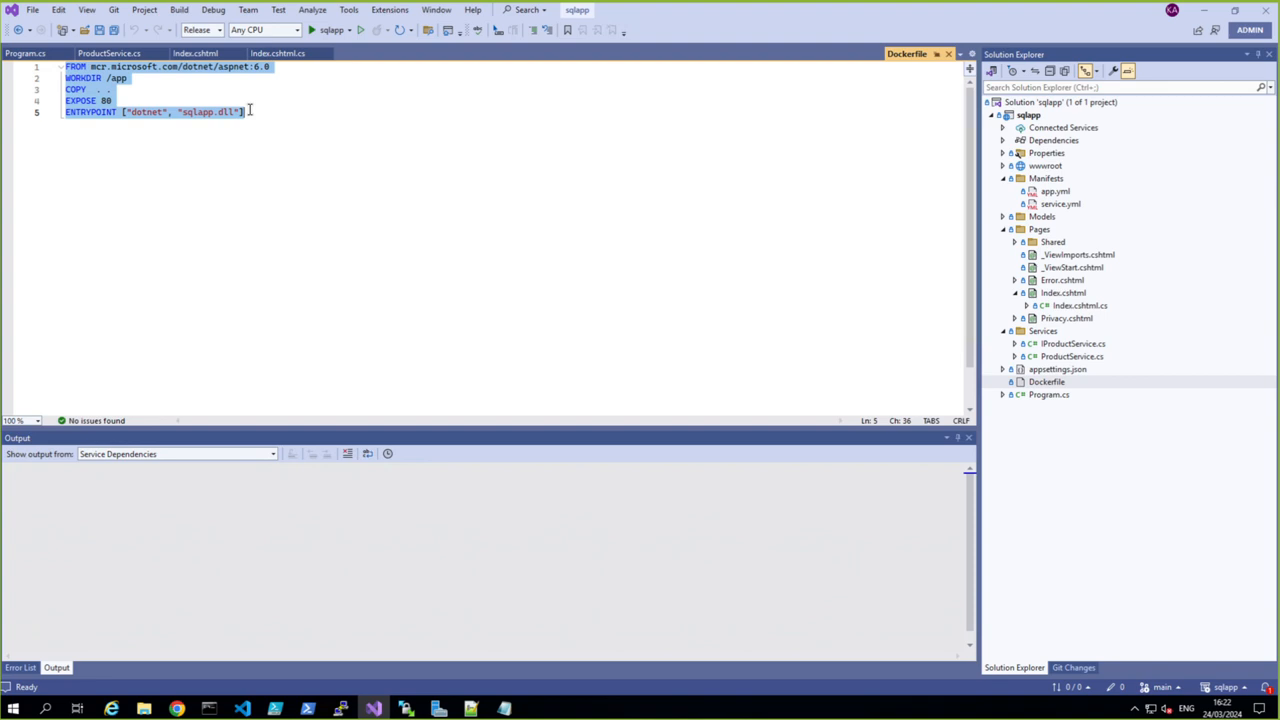
pyautogui.rightClick(102, 106)
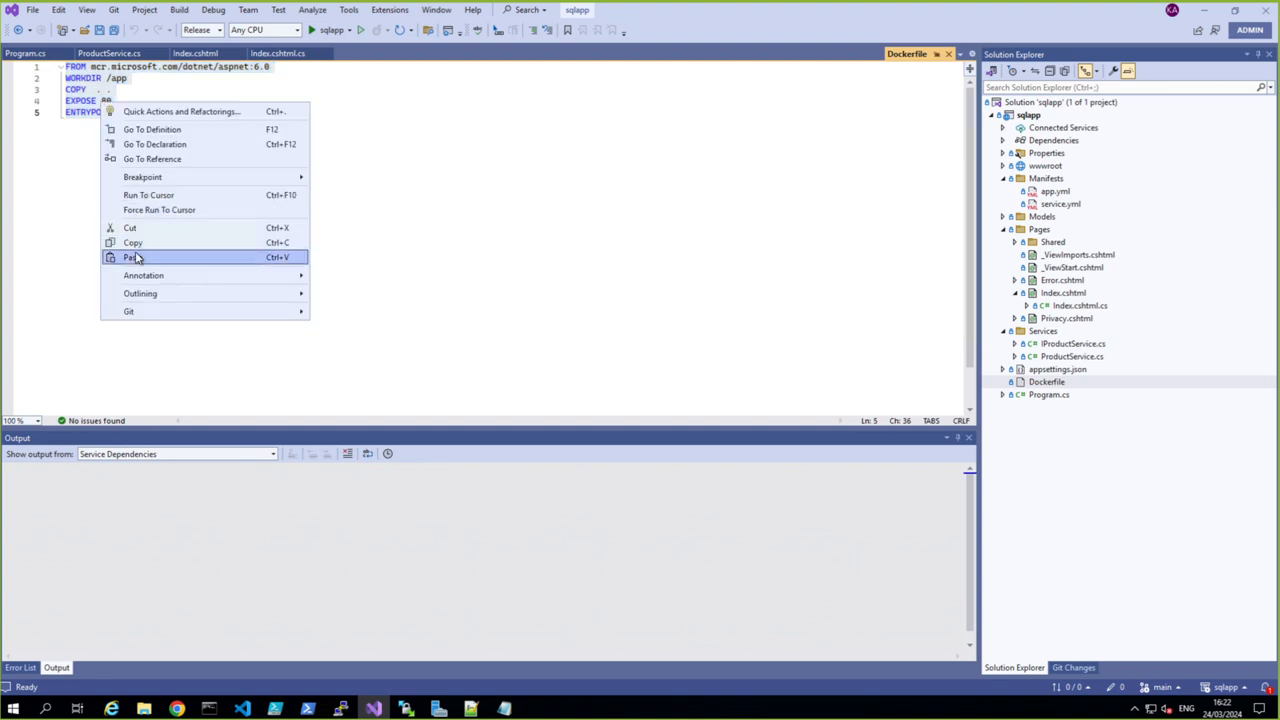
pyautogui.click(134, 258)
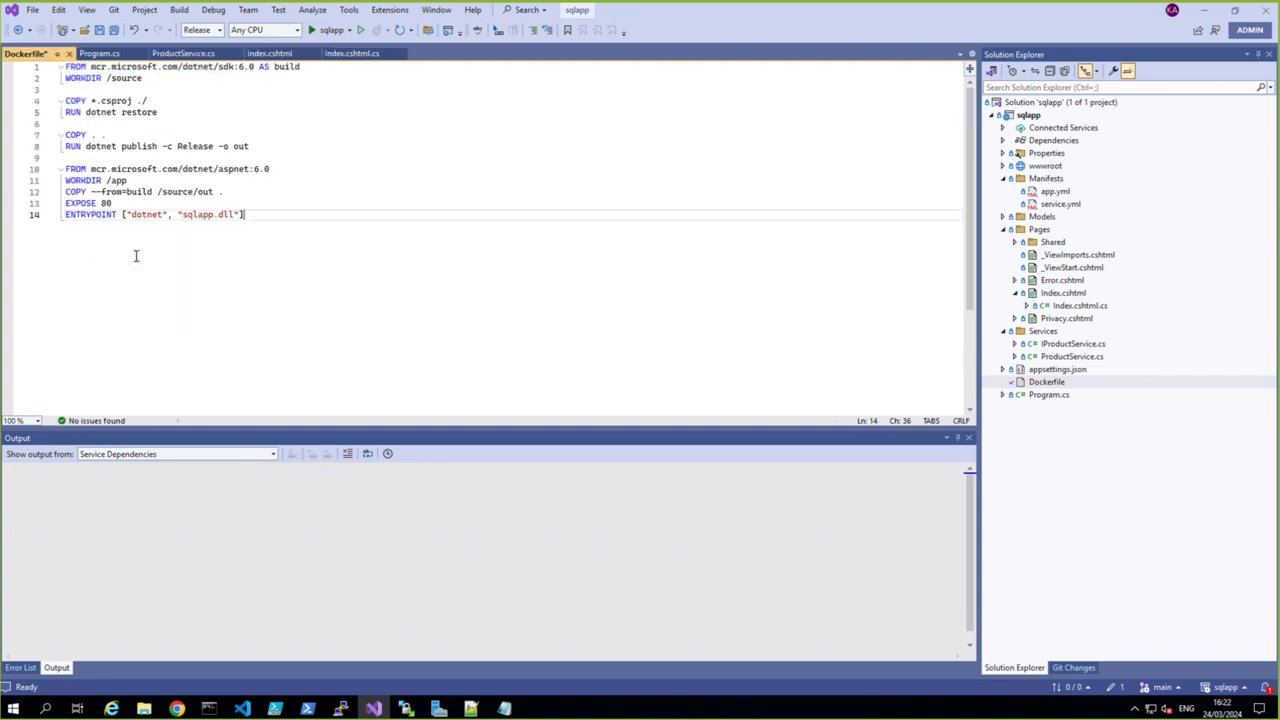
pyautogui.click(115, 30)
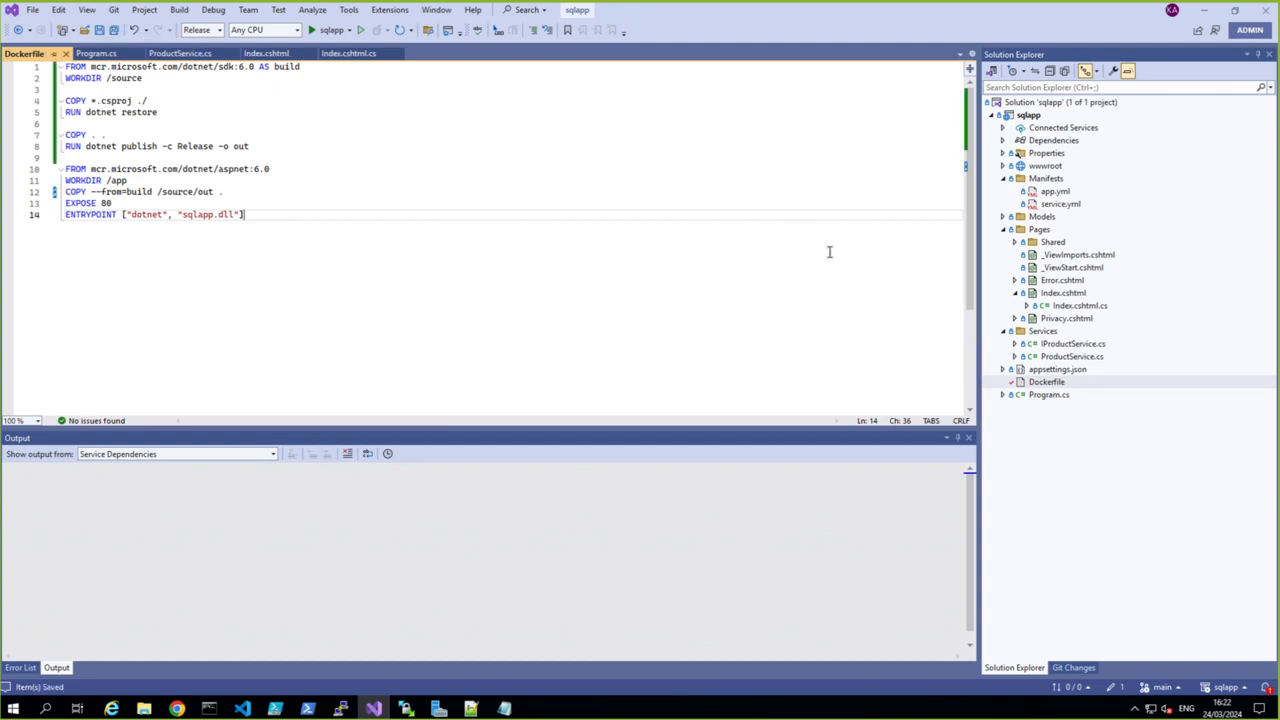
# - Commit all changes with the message "Changed DockerFile" and sync them with the remote main branch
pyautogui.click(1073, 668)
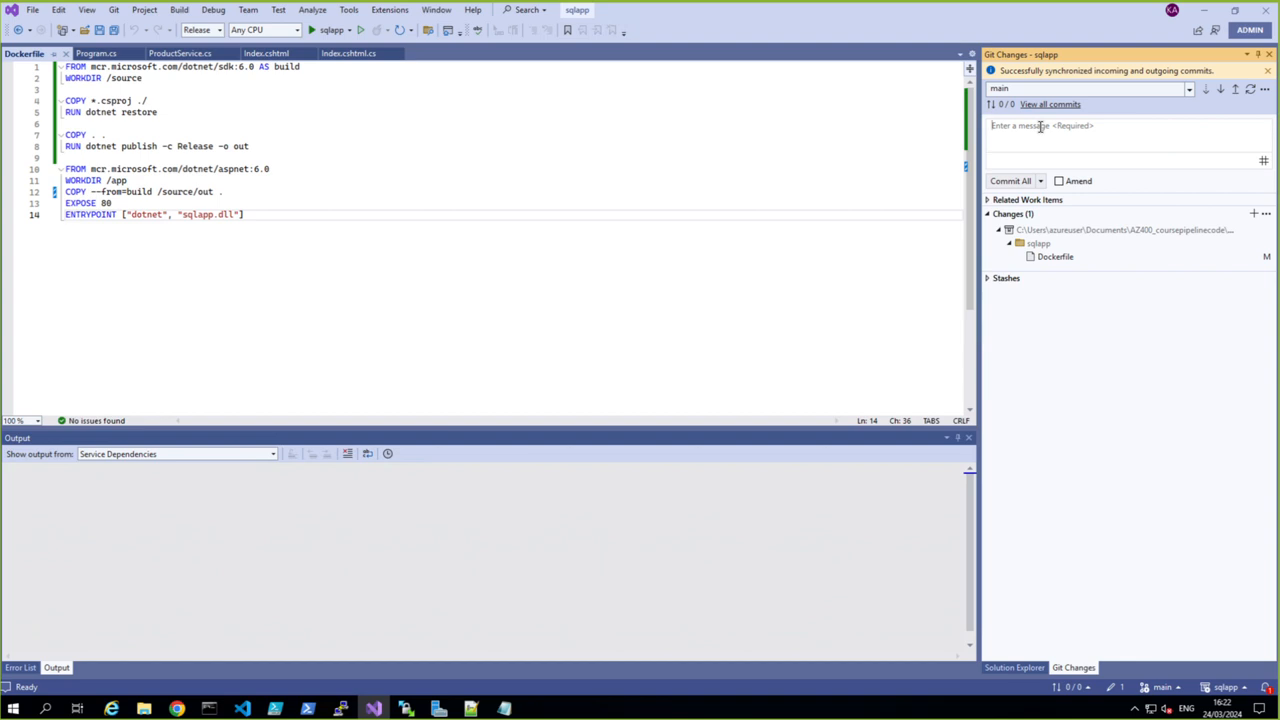
pyautogui.click(1040, 126)
pyautogui.write('Changed DockerFile')
pyautogui.click(1041, 183)
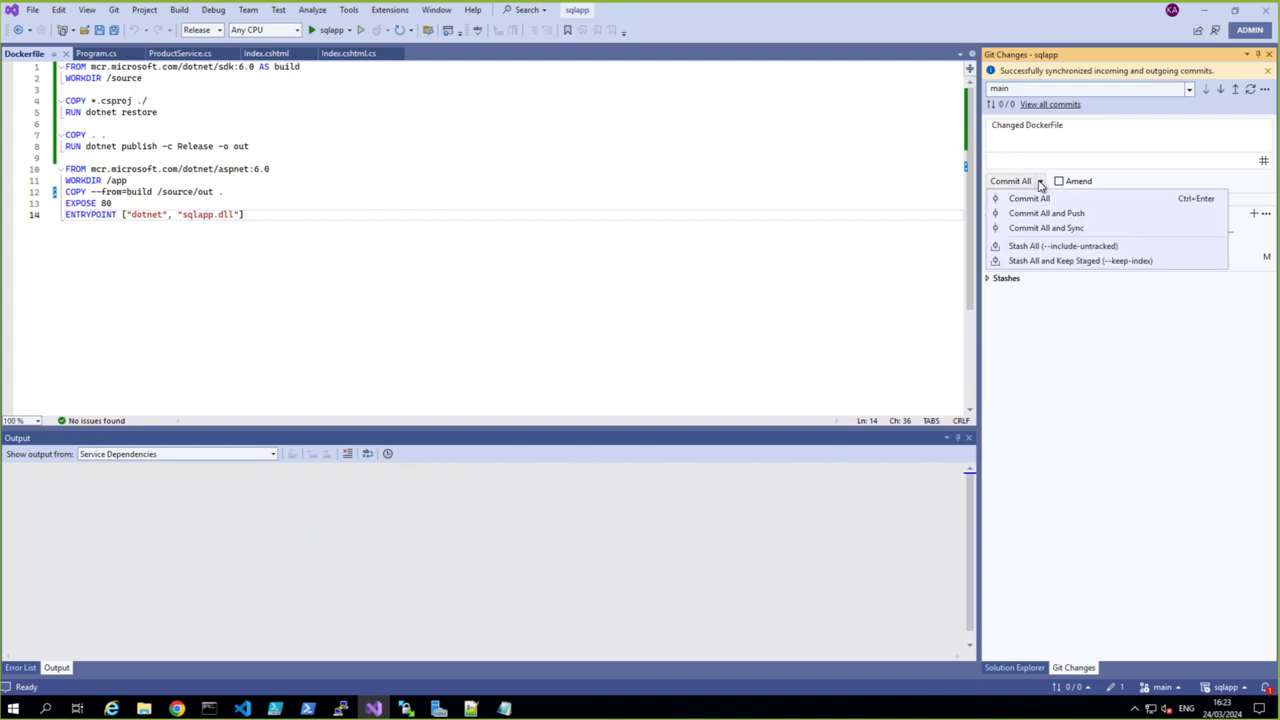
pyautogui.click(1046, 228)
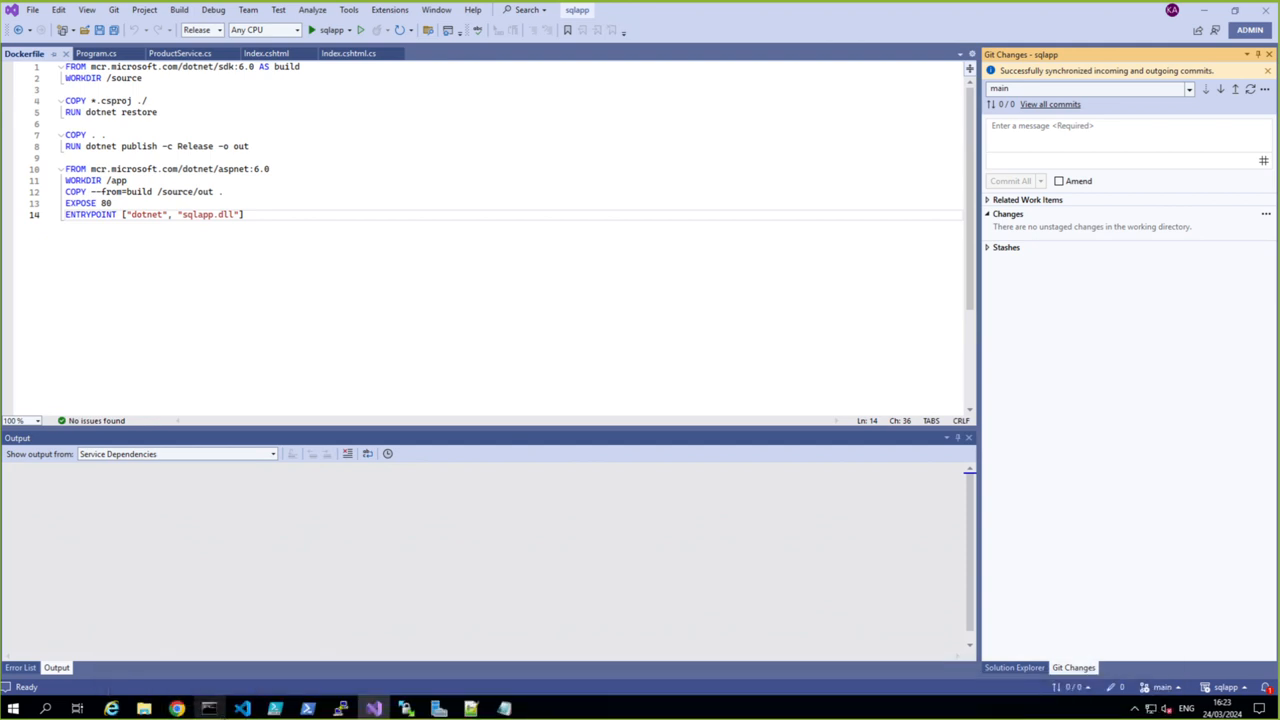
# - Switch to Azure DevOps in Chrome and open the running build #20240324.7 of the sqlapp-kubernetes pipeline
pyautogui.moveTo(200, 700)
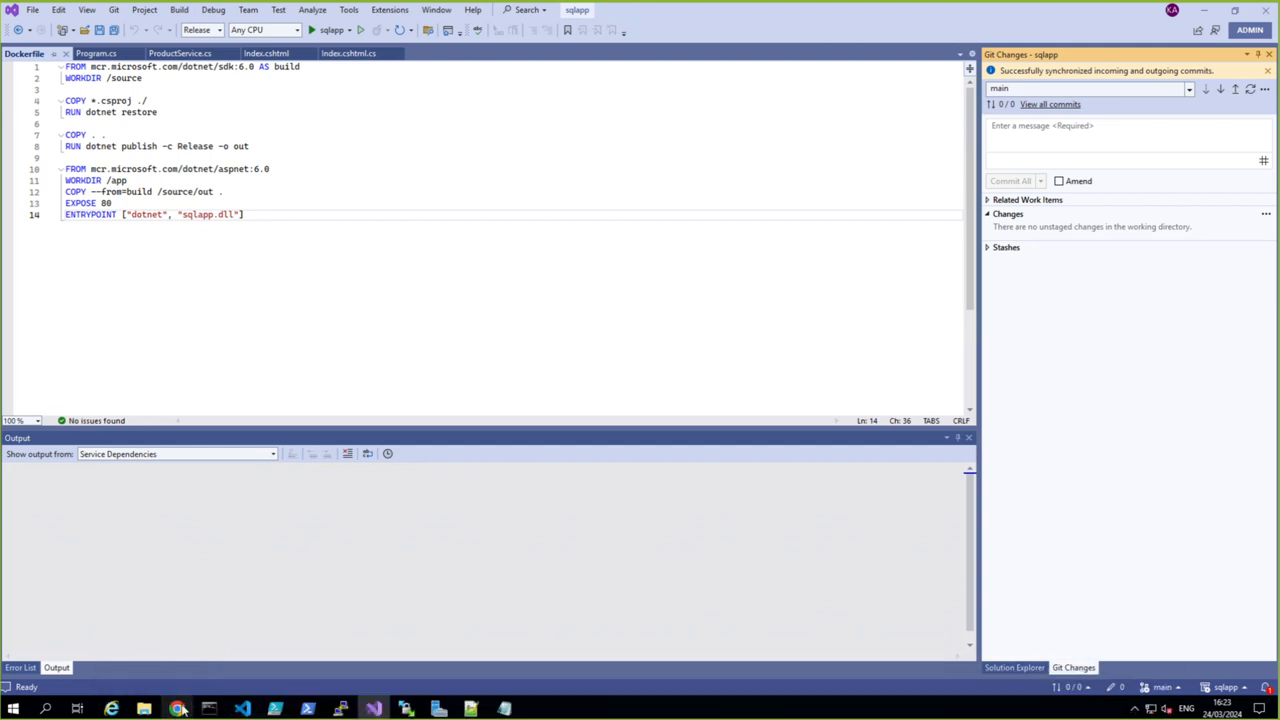
pyautogui.click(178, 708)
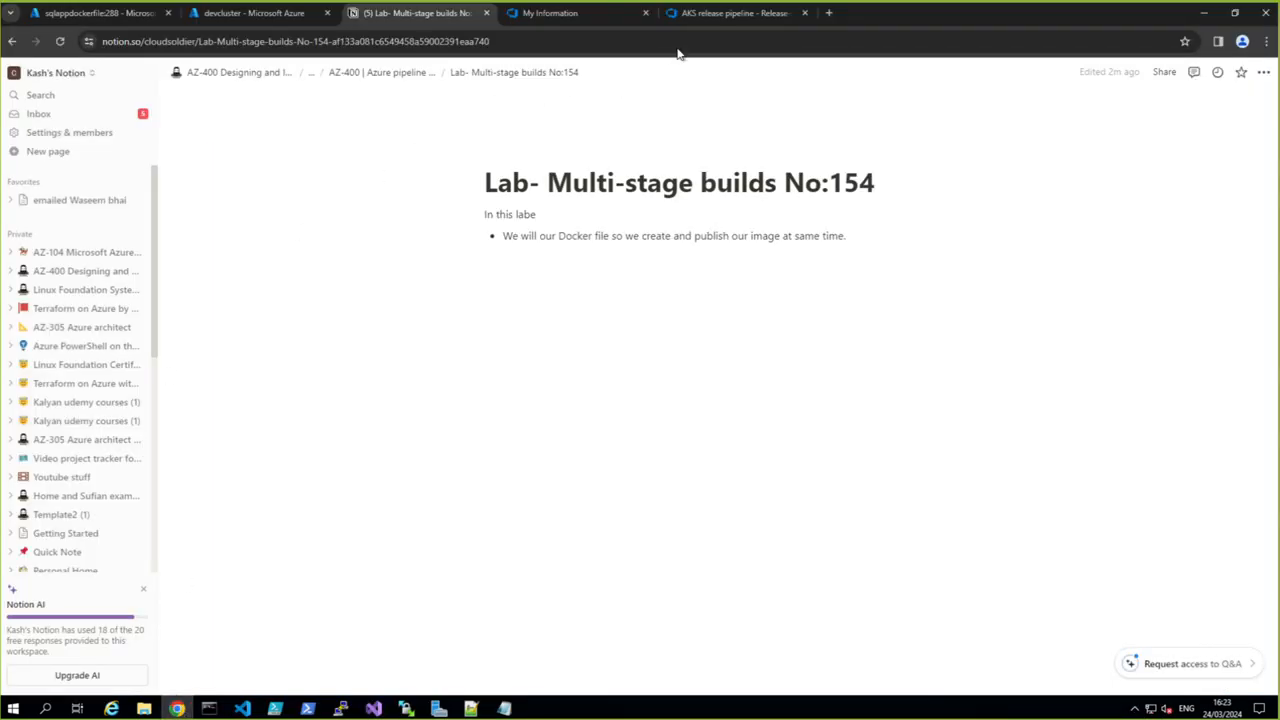
pyautogui.click(697, 14)
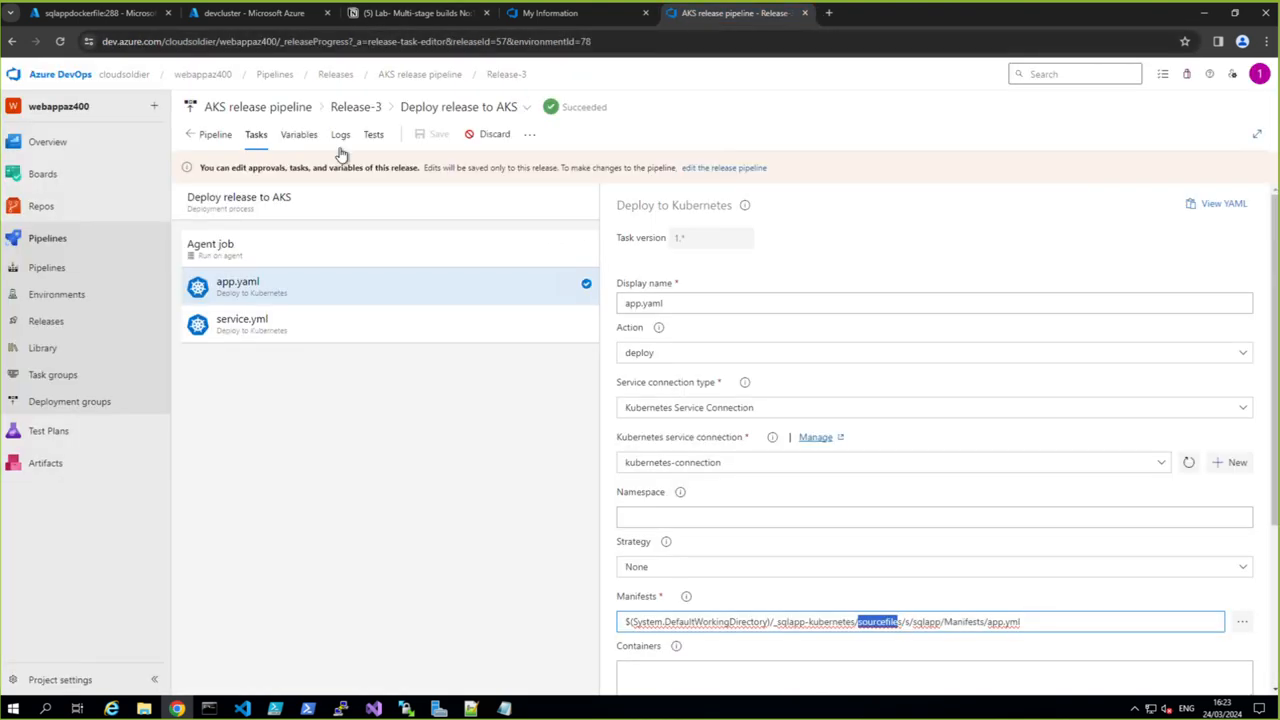
pyautogui.click(42, 272)
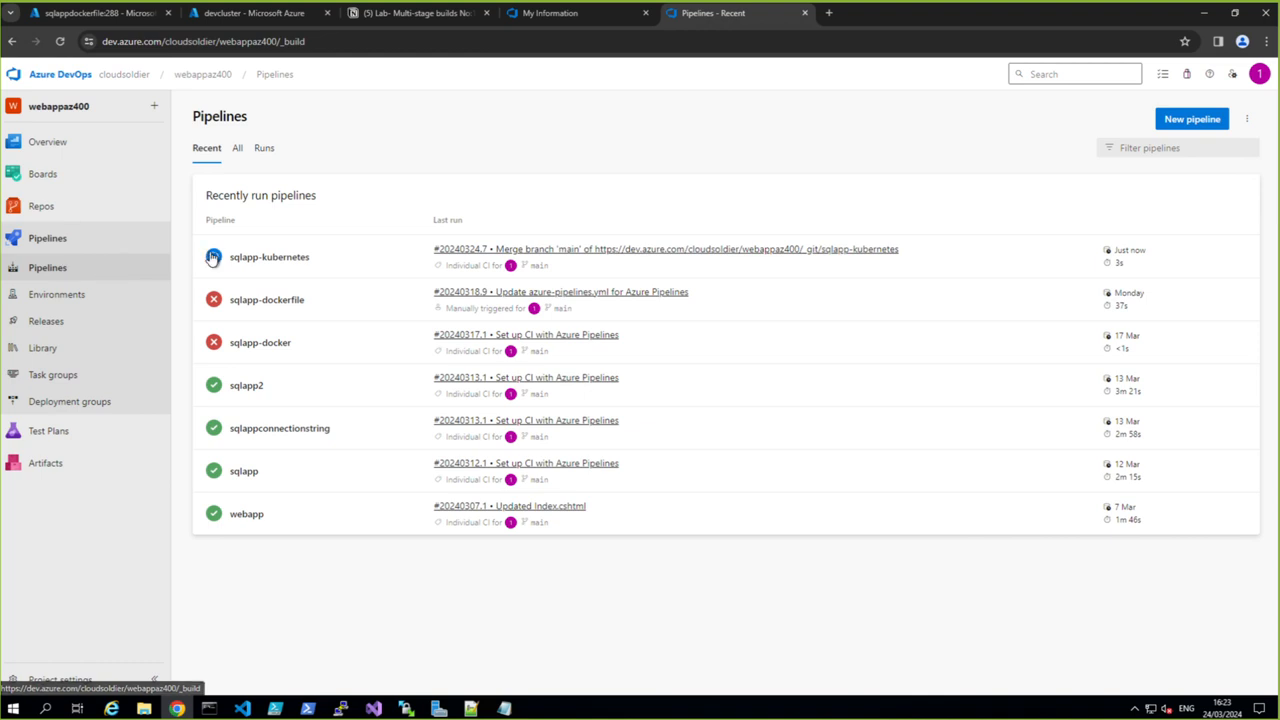
pyautogui.click(241, 258)
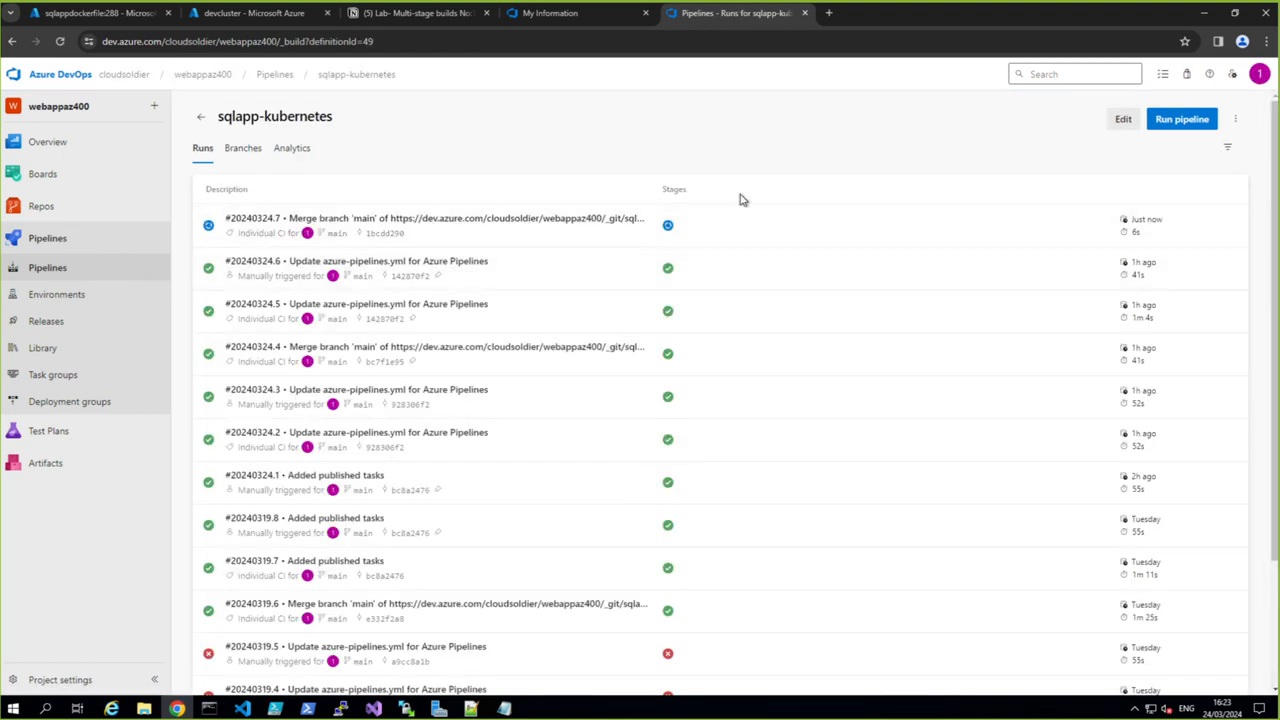
pyautogui.click(1234, 120)
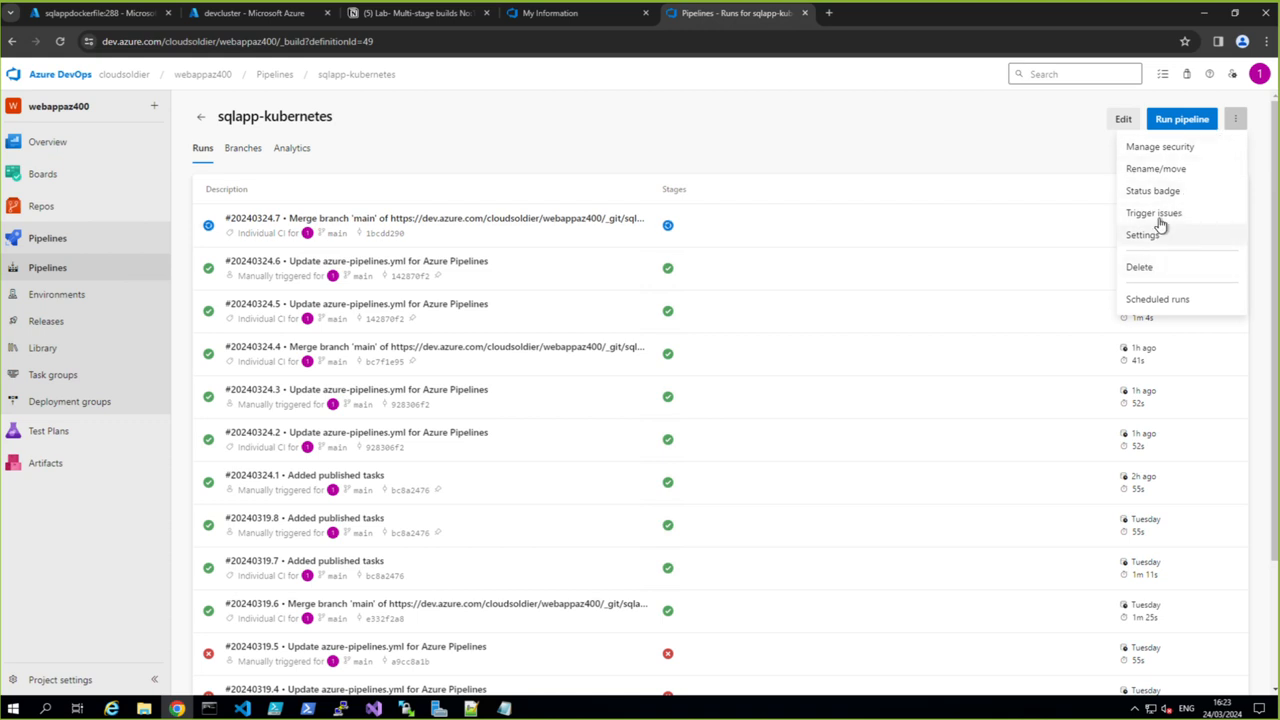
pyautogui.click(254, 222)
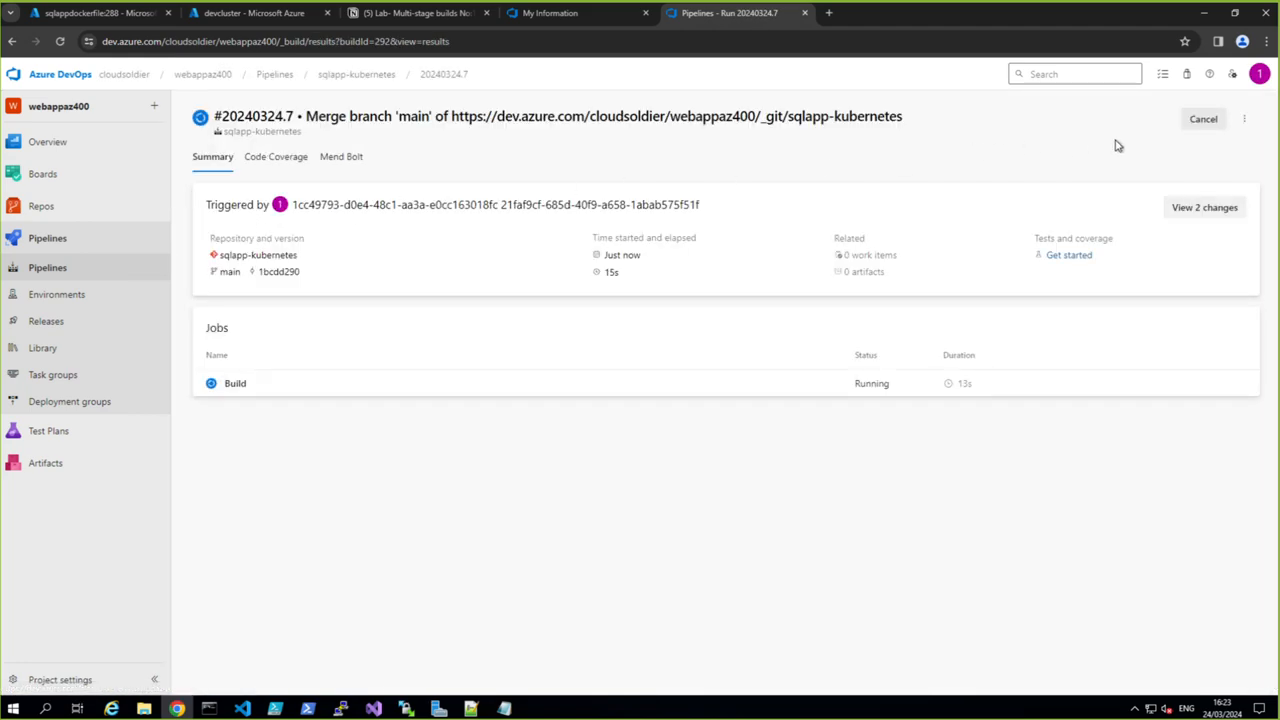
# - Cancel the running build #20240324.7 of the sqlapp-kubernetes pipeline
pyautogui.click(1203, 119)
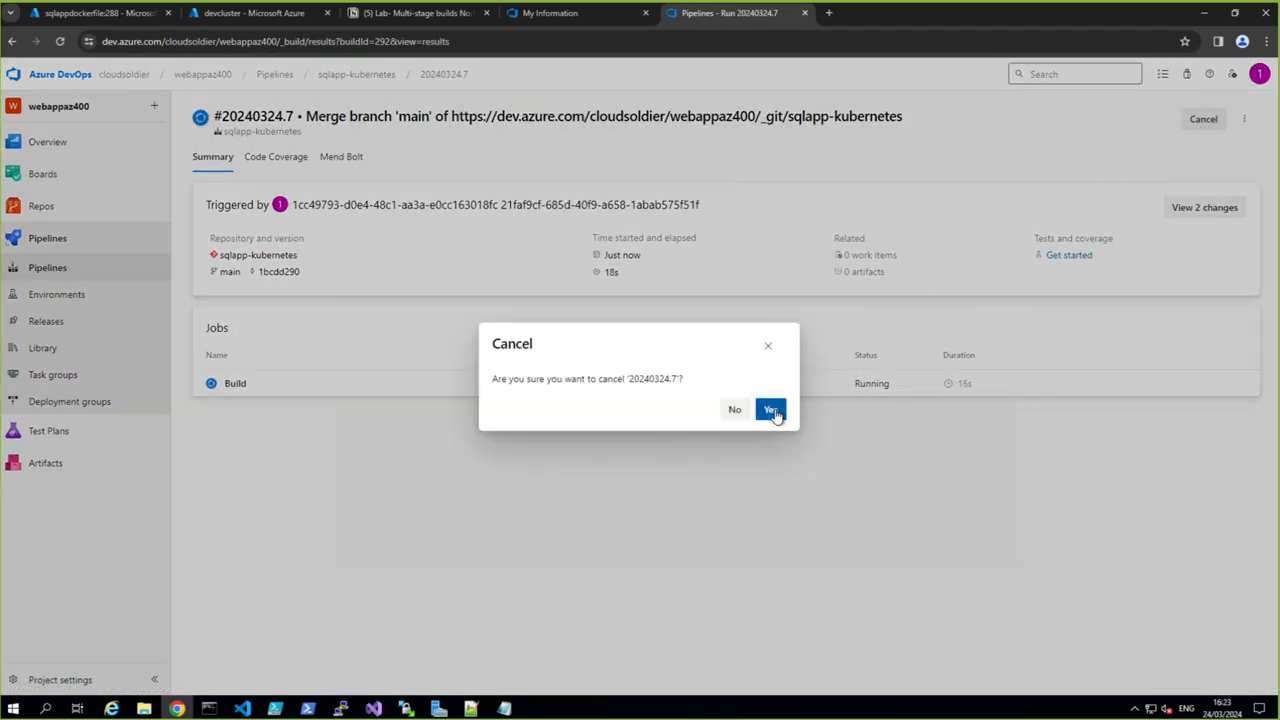
pyautogui.click(771, 409)
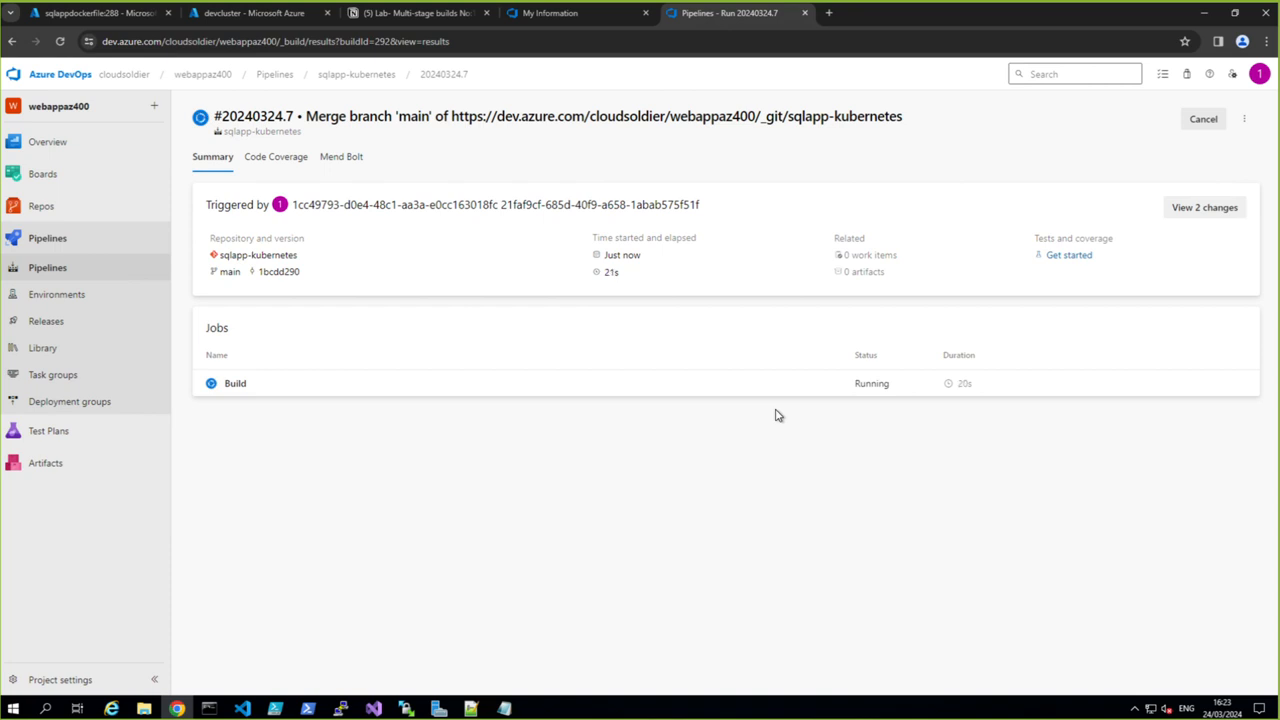
pyautogui.click(1203, 121)
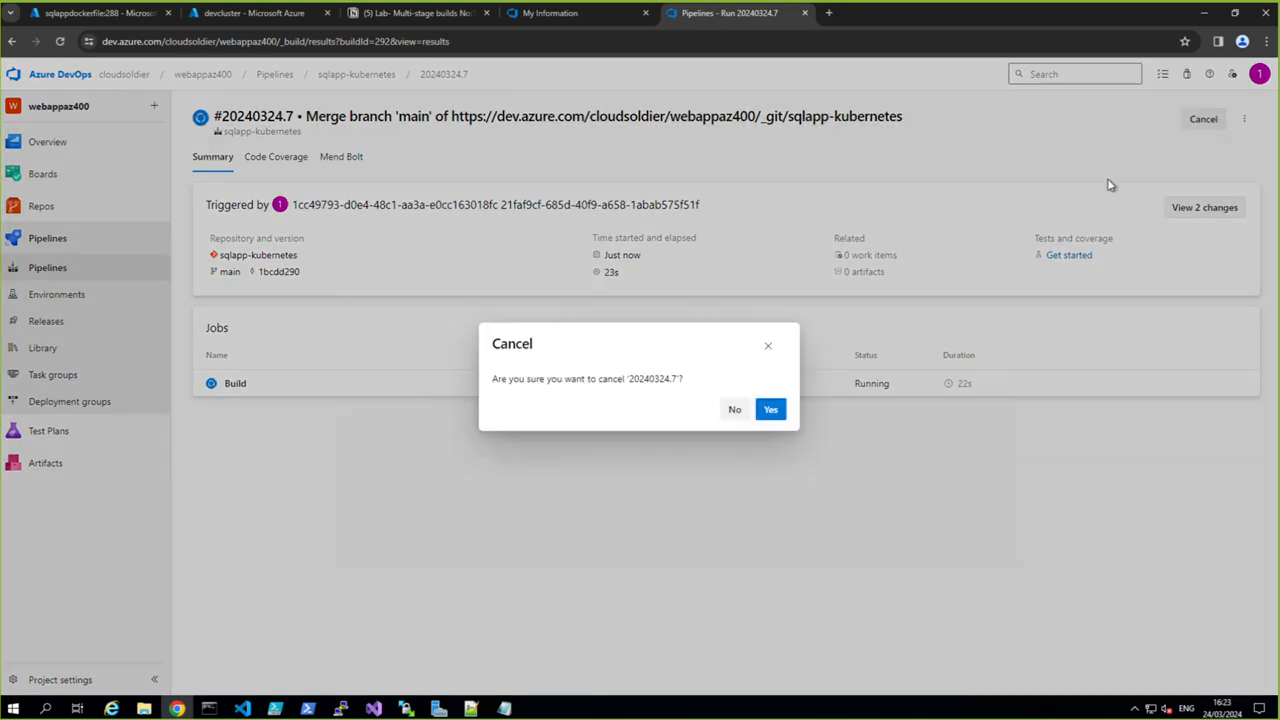
pyautogui.click(772, 412)
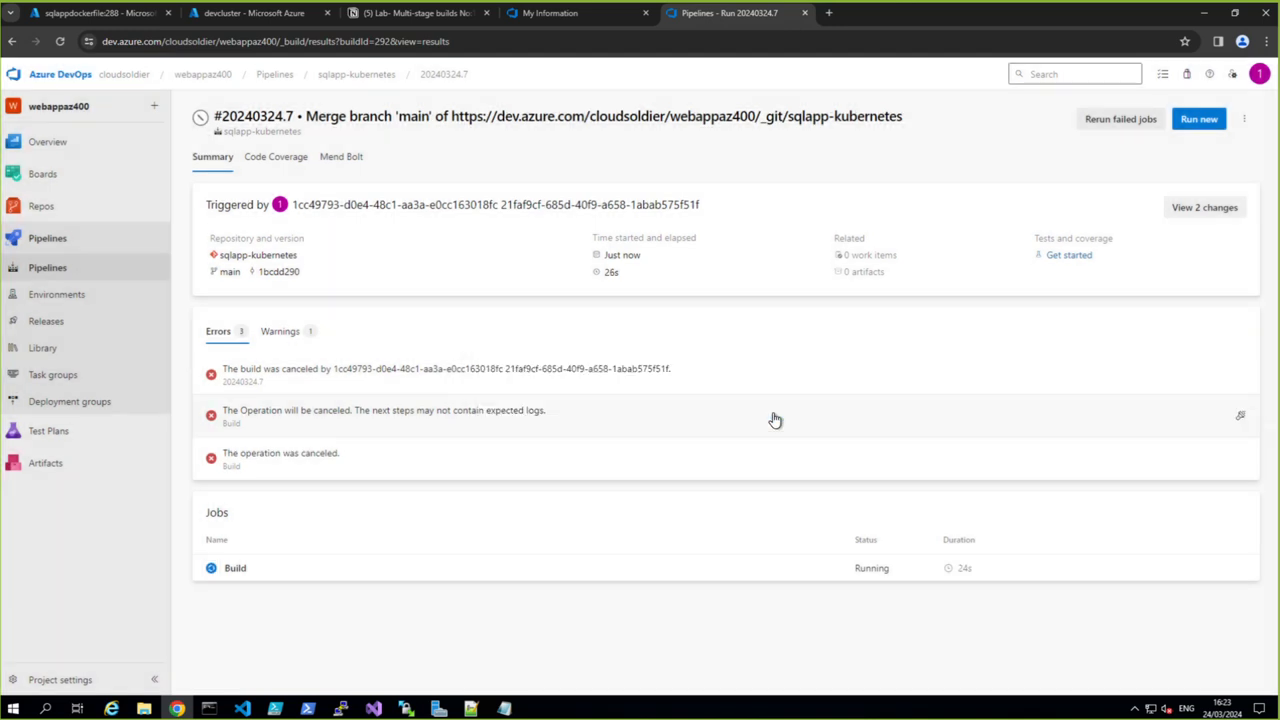
# - Examine the Build job's log in the cancelled run #20240324.7
pyautogui.click(236, 568)
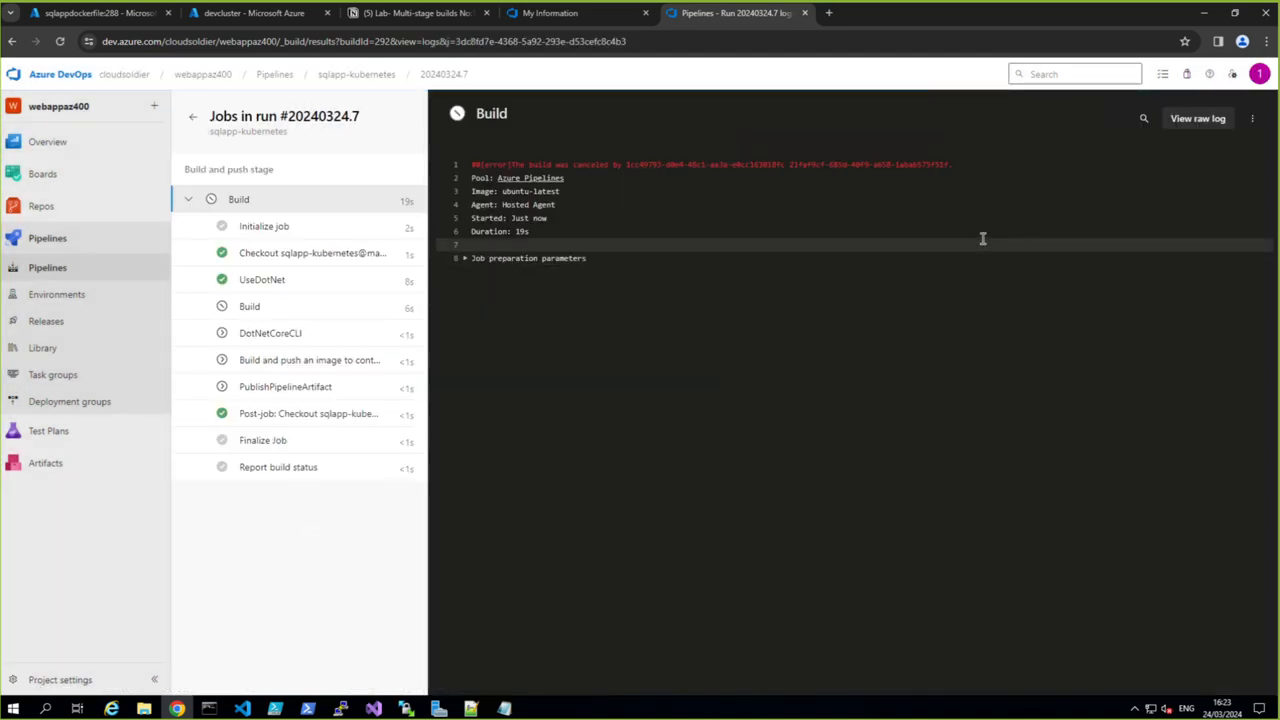
pyautogui.click(1252, 122)
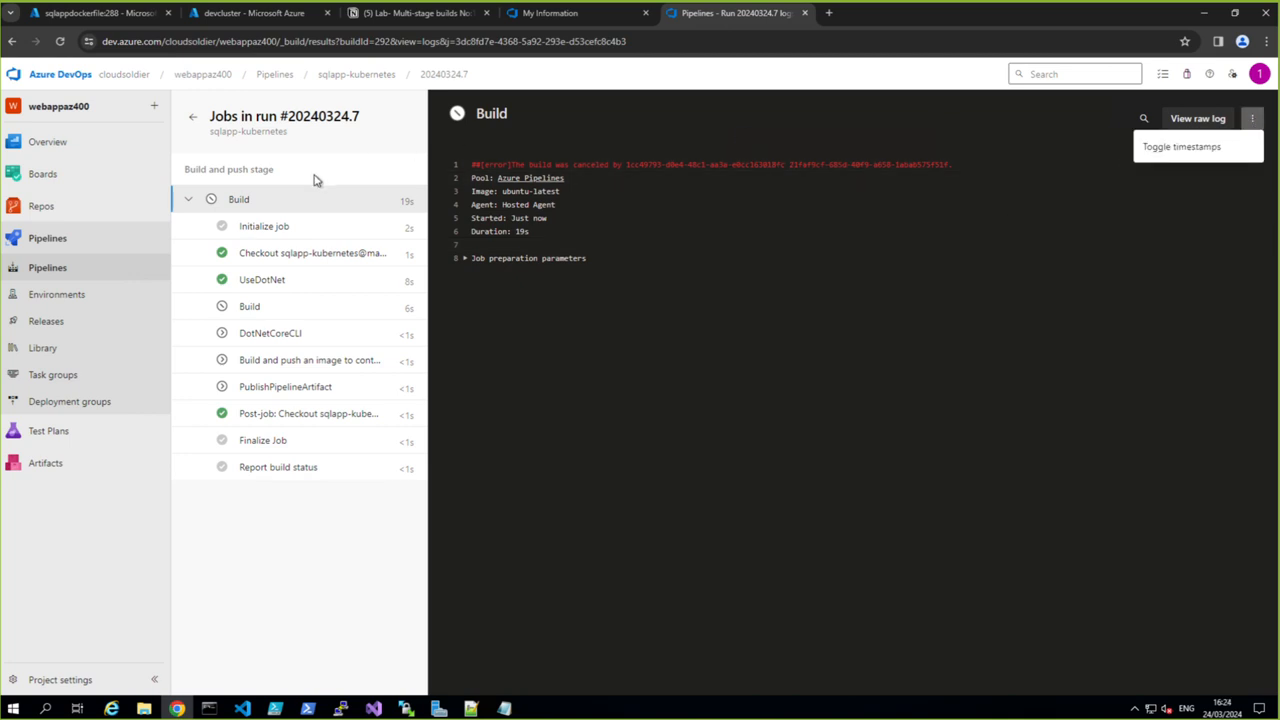
pyautogui.click(240, 520)
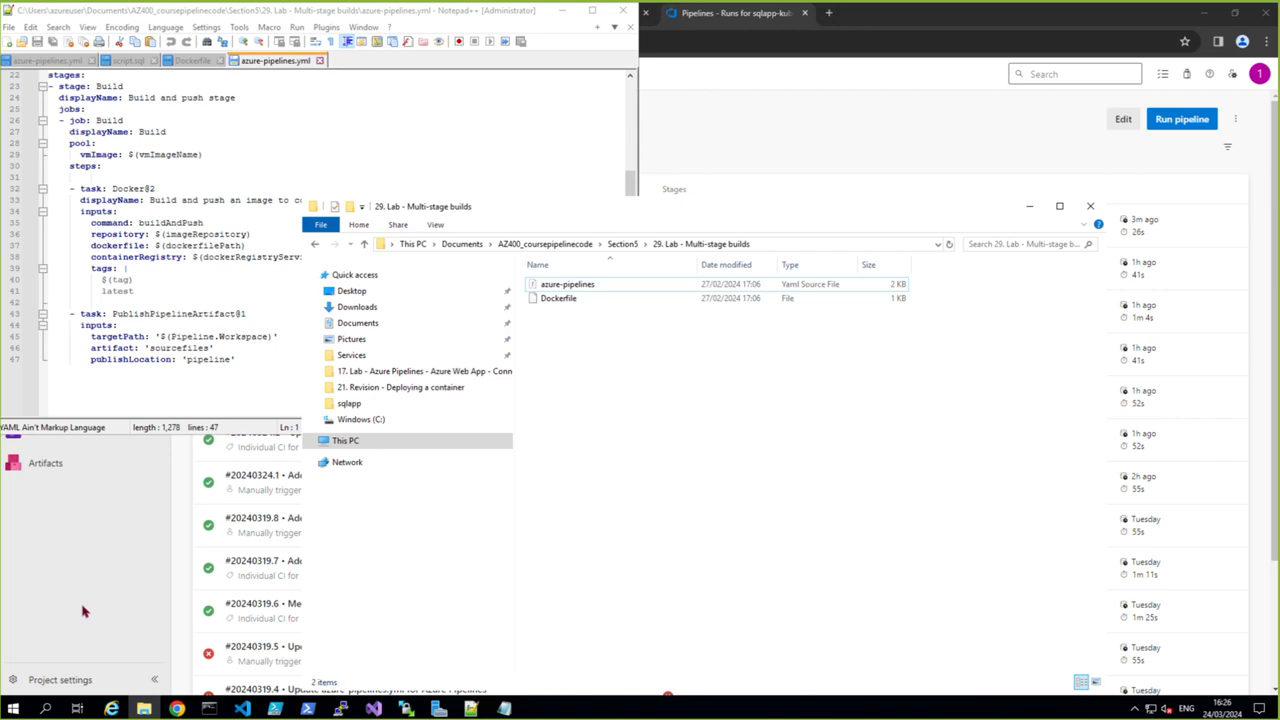
# - Open the sqlapp-kubernetes pipeline's azure-pipelines.yml for editing at its stages section
pyautogui.click(110, 551)
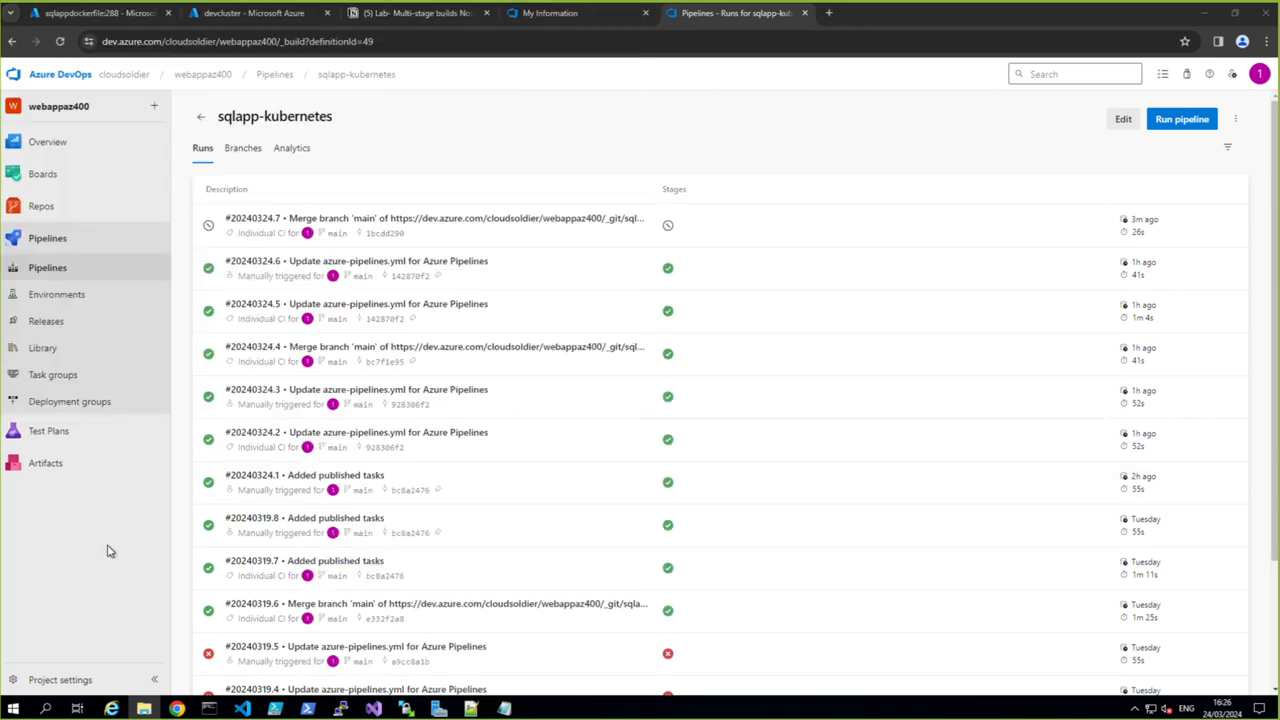
pyautogui.click(1122, 120)
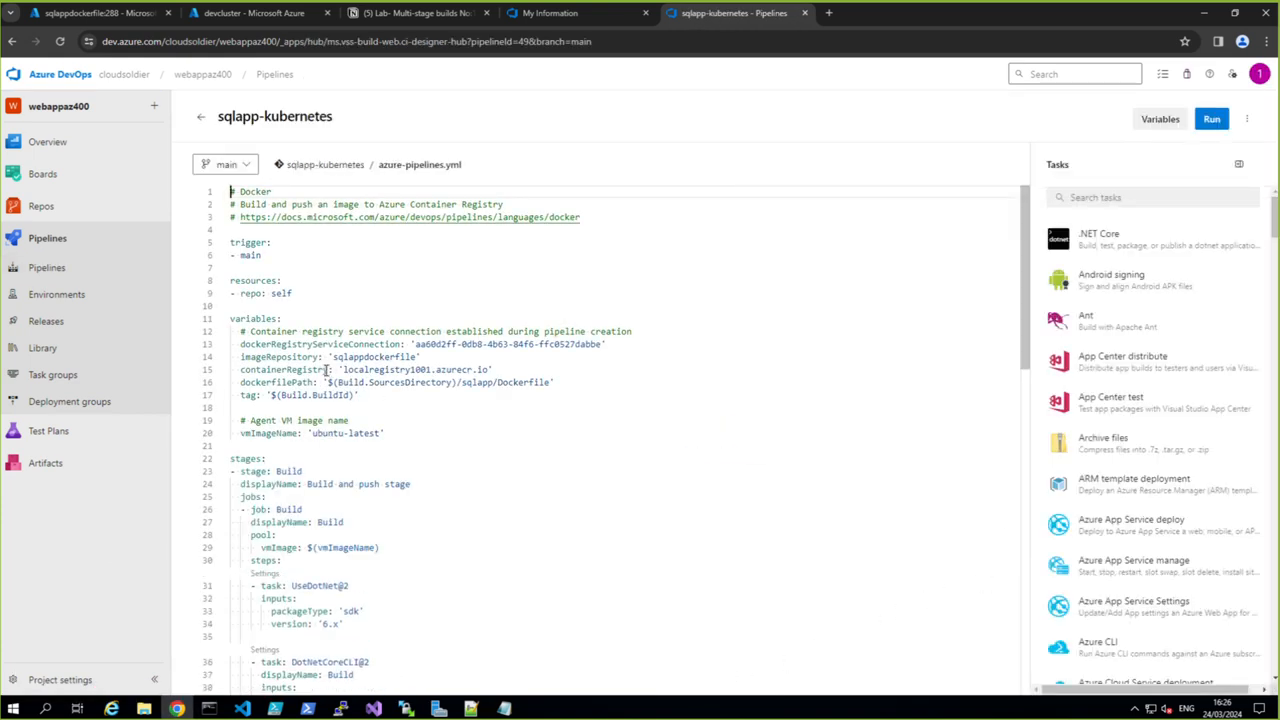
pyautogui.scroll(-1, 392, 495)
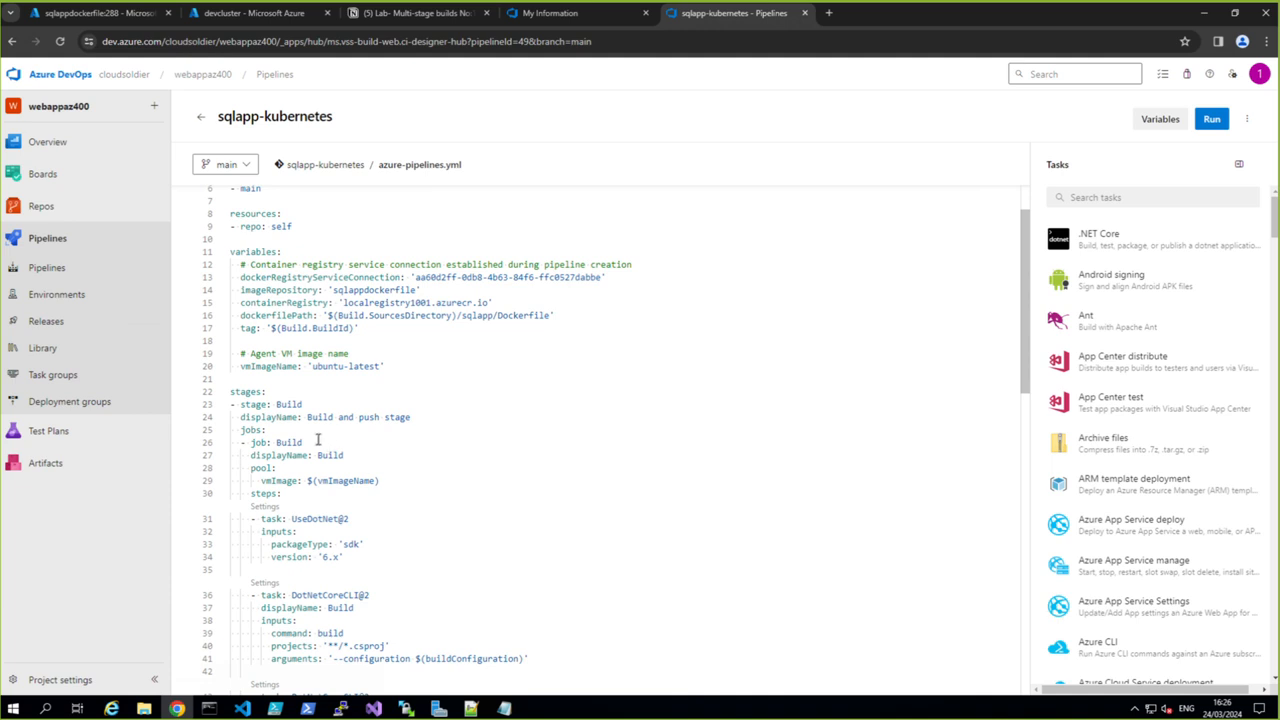
pyautogui.scroll(-1, 258, 440)
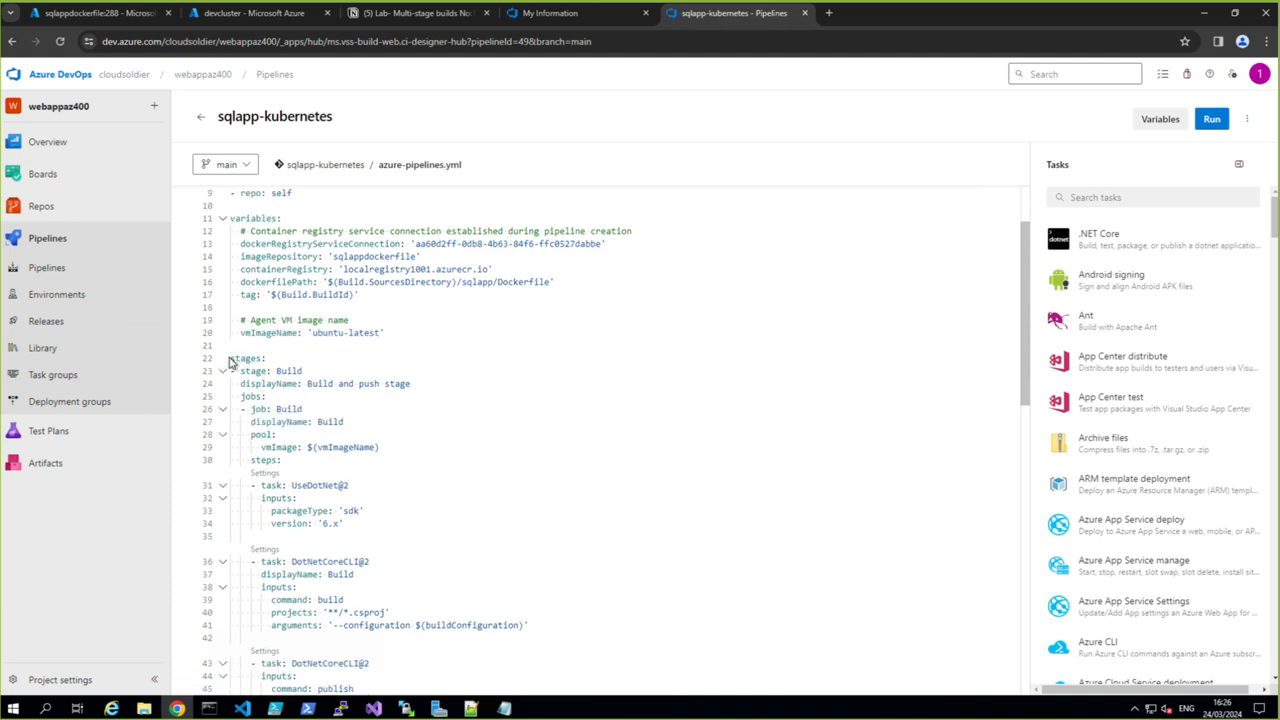
# - Try deleting the YAML from the stages line through the DotNetCoreCLI@2 tasks, plus the Docker task's buildContext line
pyautogui.moveTo(232, 358)
pyautogui.moveTo(232, 358); pyautogui.dragTo(343, 548)
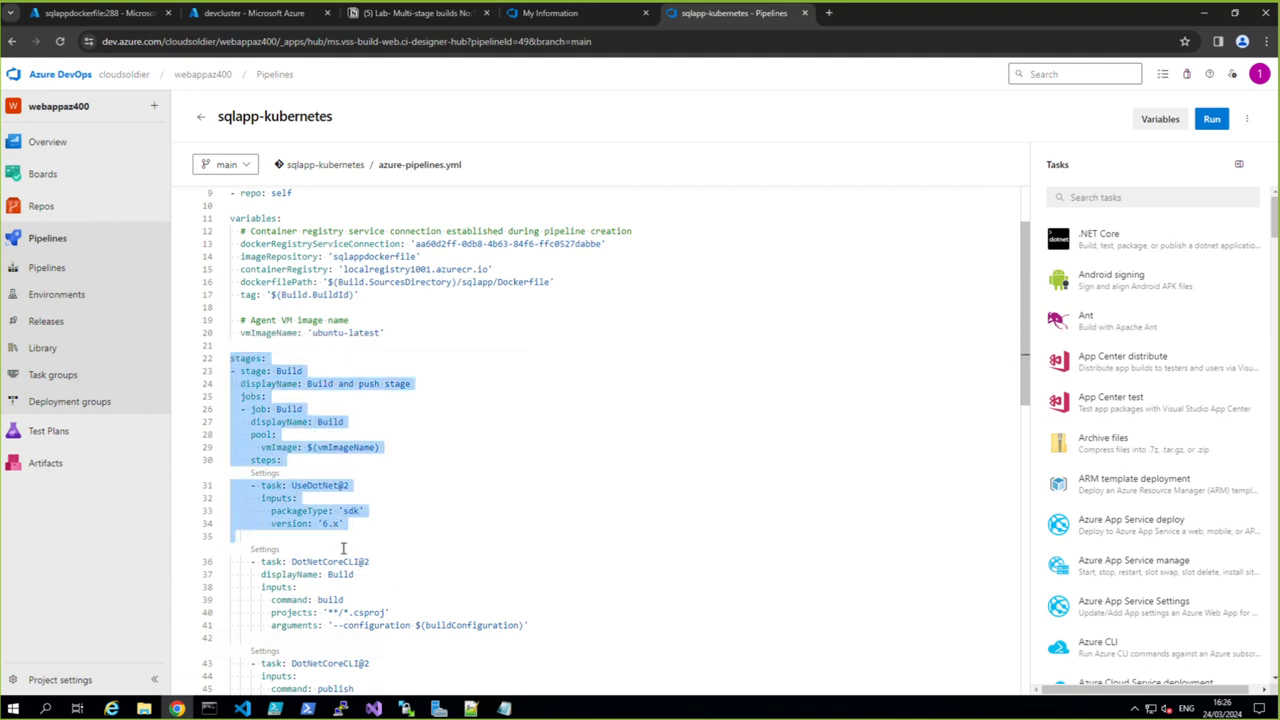
pyautogui.press('Delete')
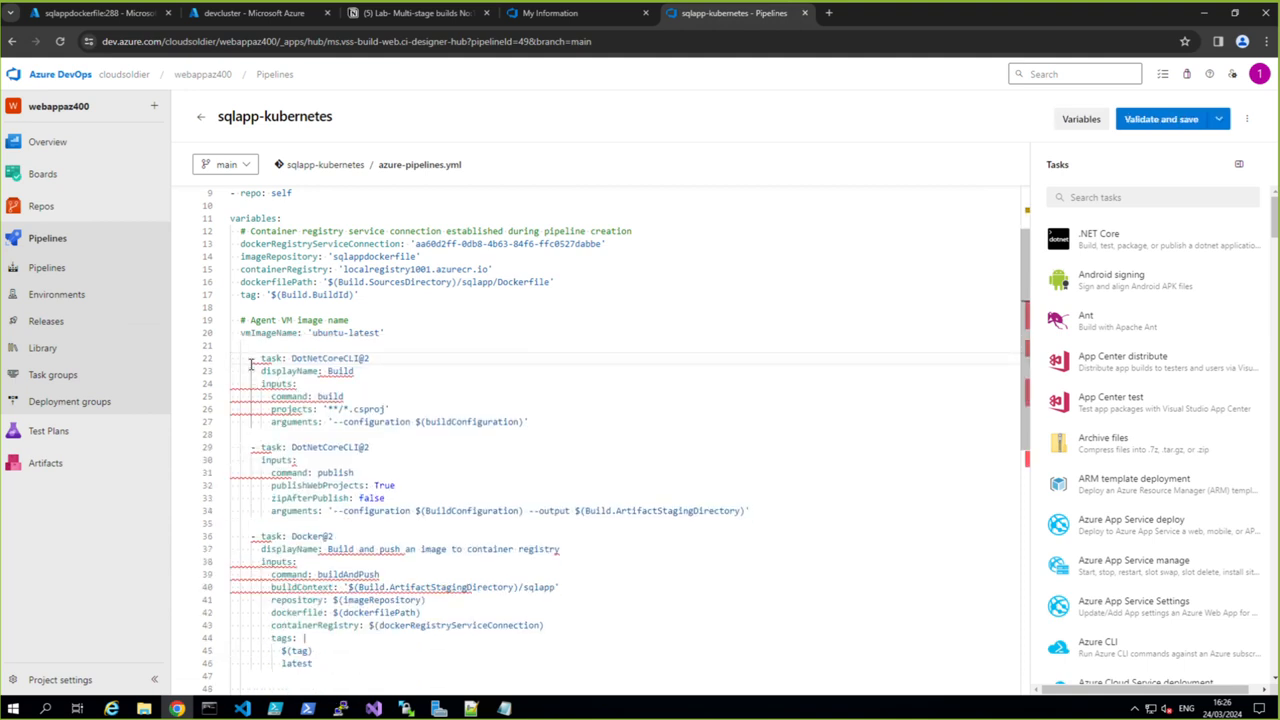
pyautogui.moveTo(250, 361); pyautogui.dragTo(766, 530)
pyautogui.press('Delete')
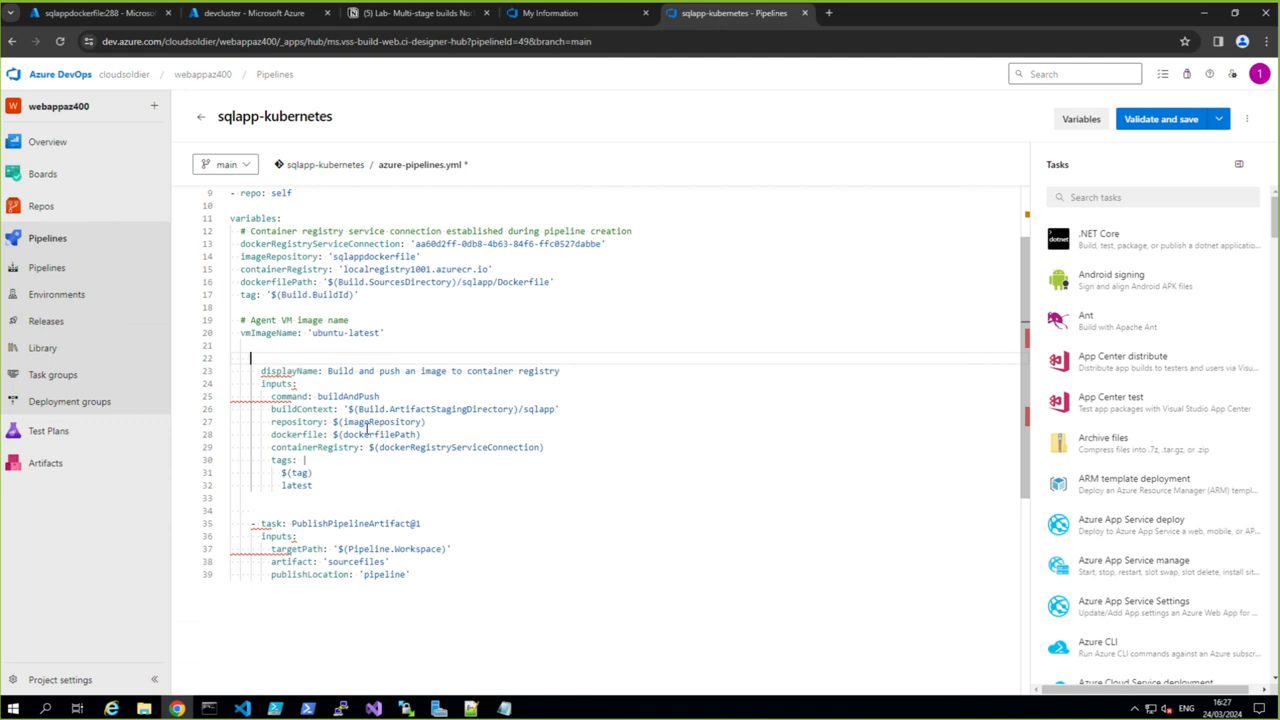
pyautogui.click(208, 415)
pyautogui.press('BackSpace')
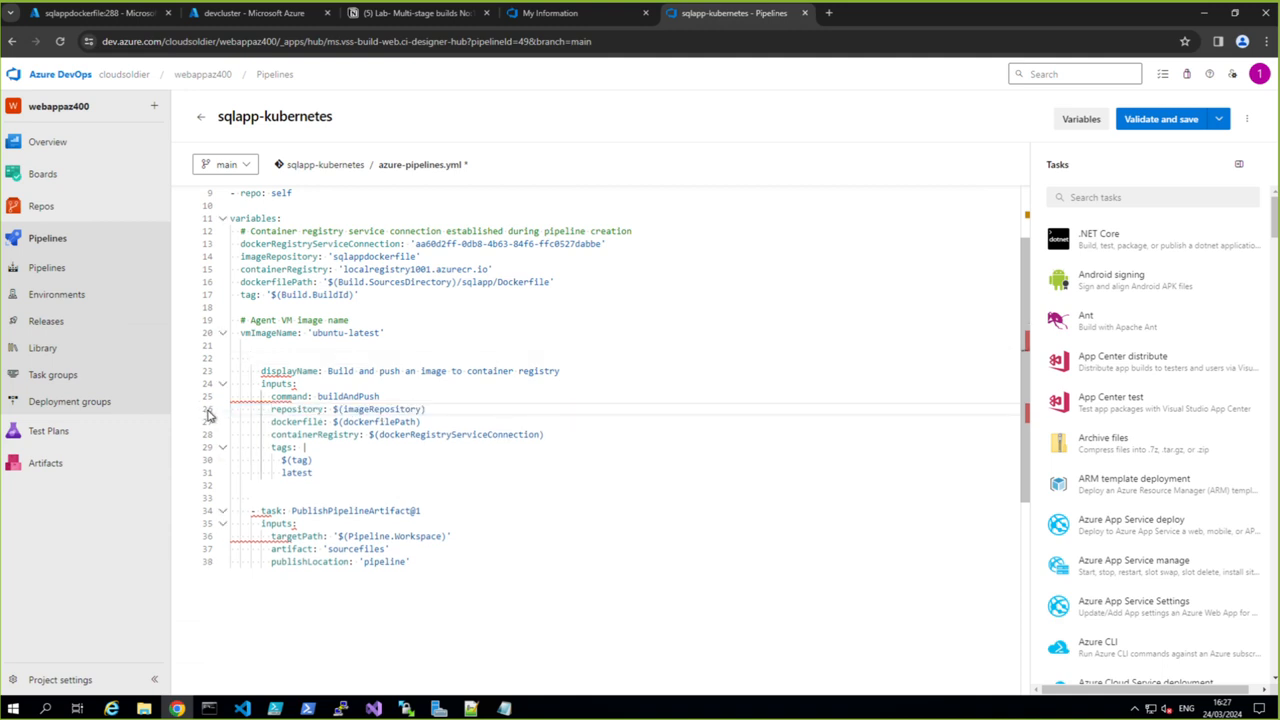
# - Replace the pipeline YAML with the lab's azure-pipelines.yml contents, containing only the Docker@2 and PublishPipelineArtifact@1 tasks, and review its variables
pyautogui.moveTo(150, 430)
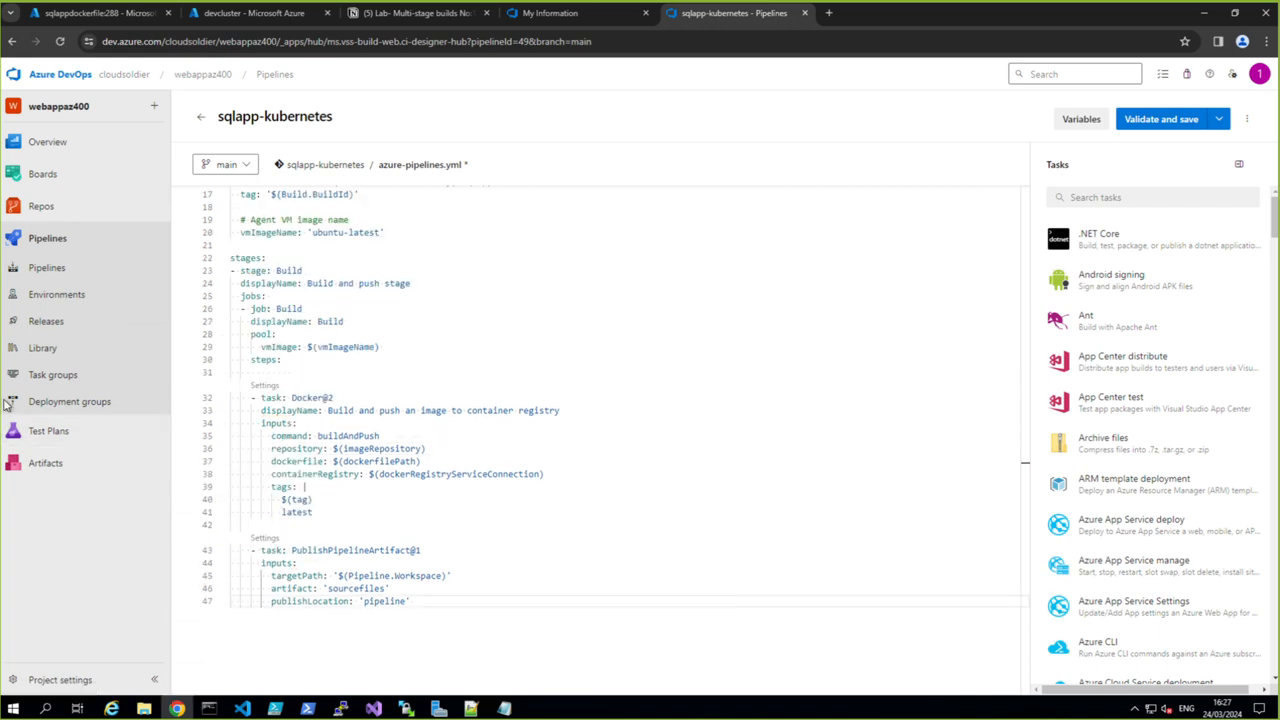
pyautogui.scroll(3, 393, 538)
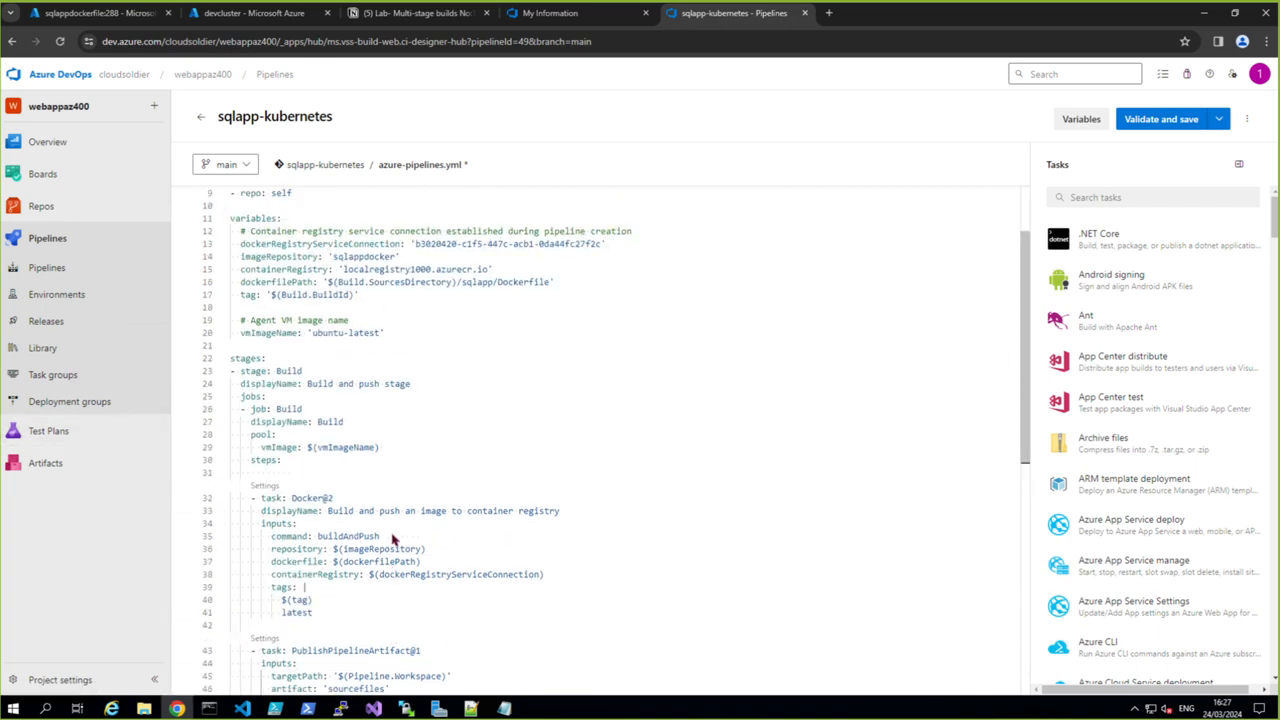
# - Review the rest of the edited YAML, then open the sqlapp folder's Dockerfile in the webappaz400 project's sqlapp-kubernetes repository
pyautogui.scroll(-5, 388, 548)
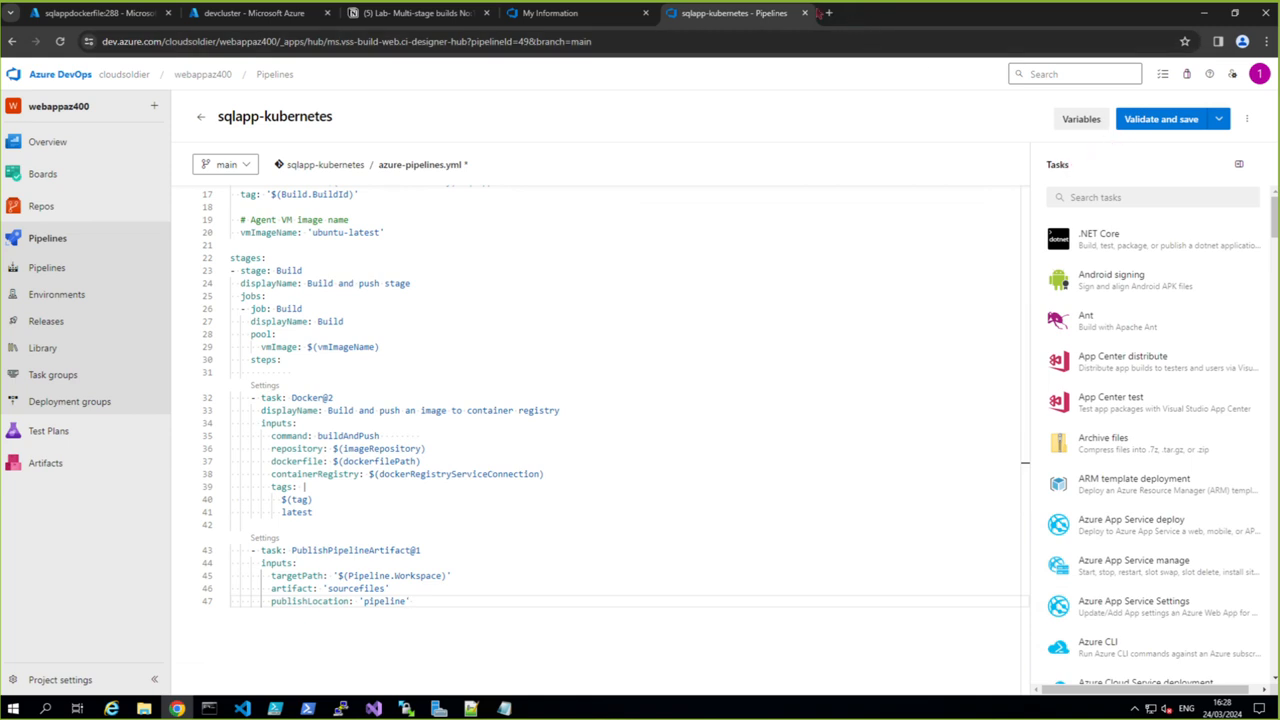
pyautogui.click(604, 18)
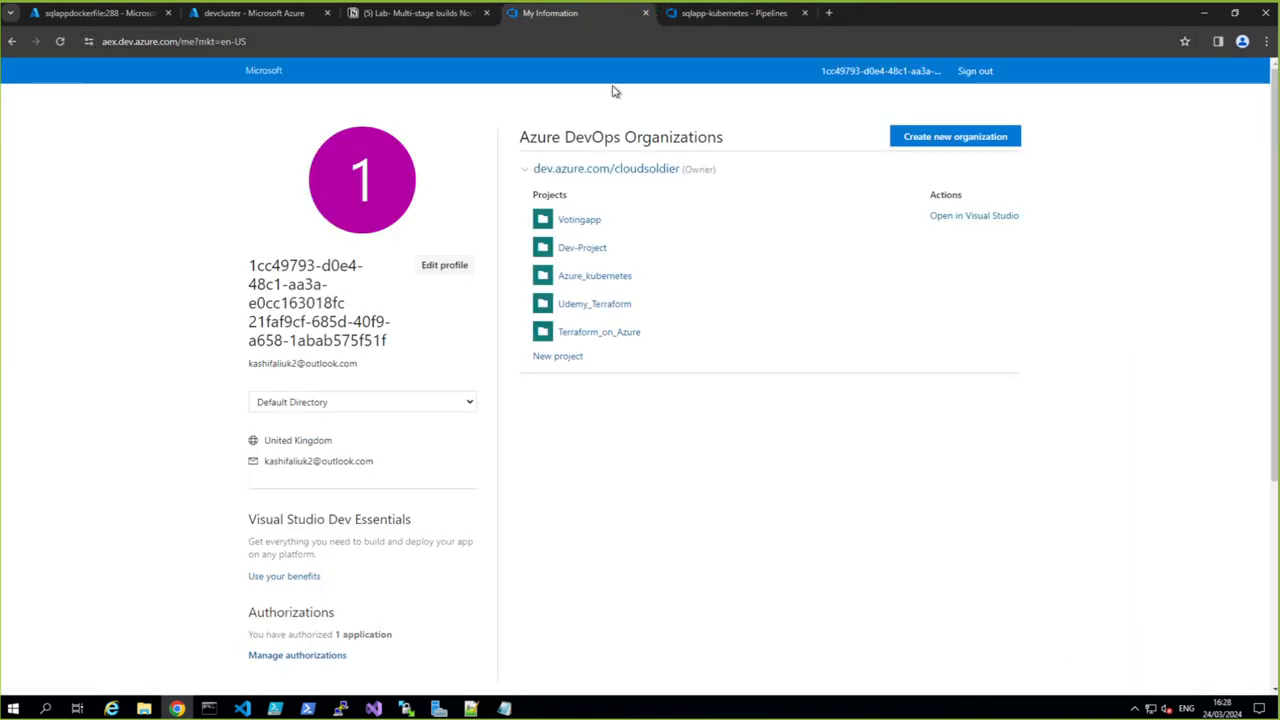
pyautogui.click(620, 178)
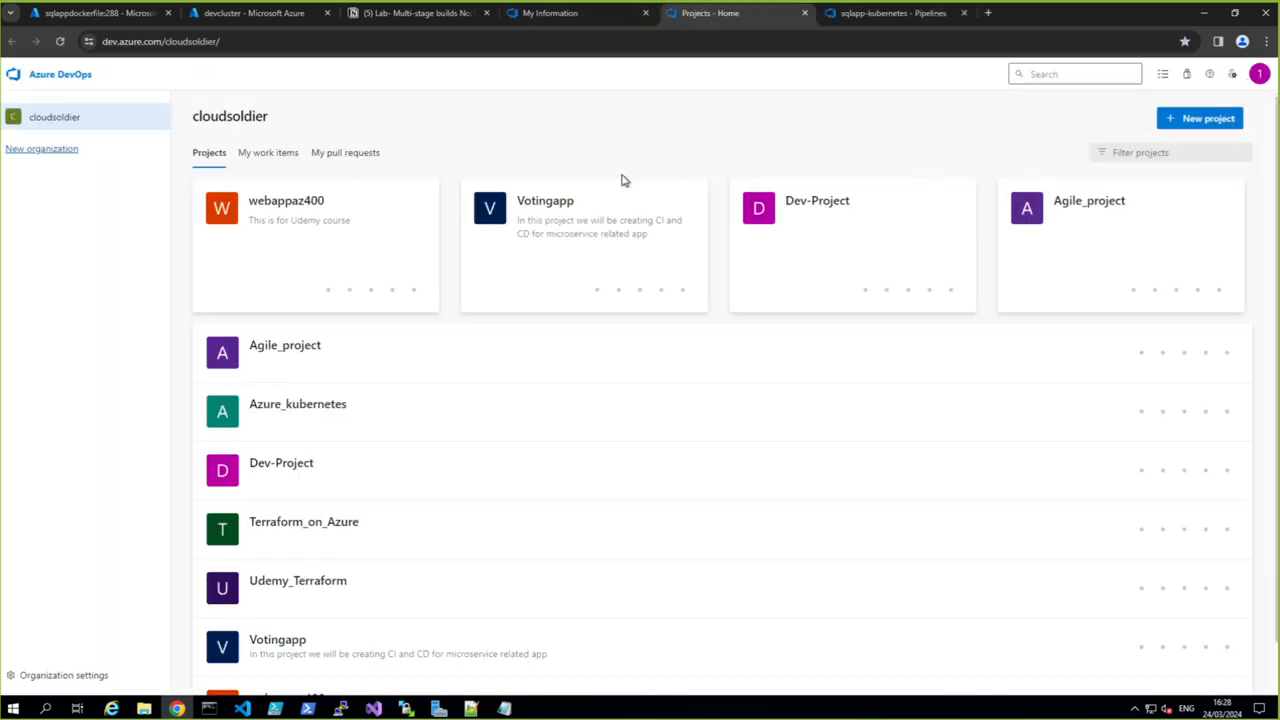
pyautogui.click(303, 203)
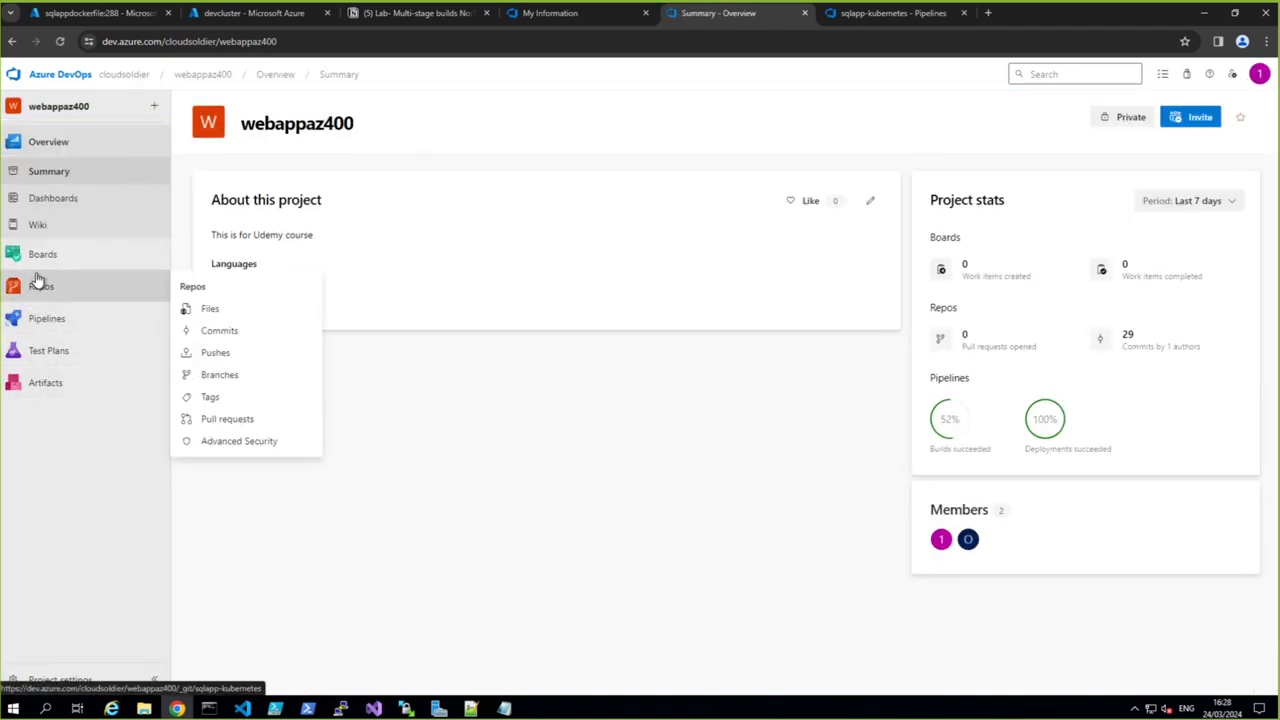
pyautogui.click(35, 320)
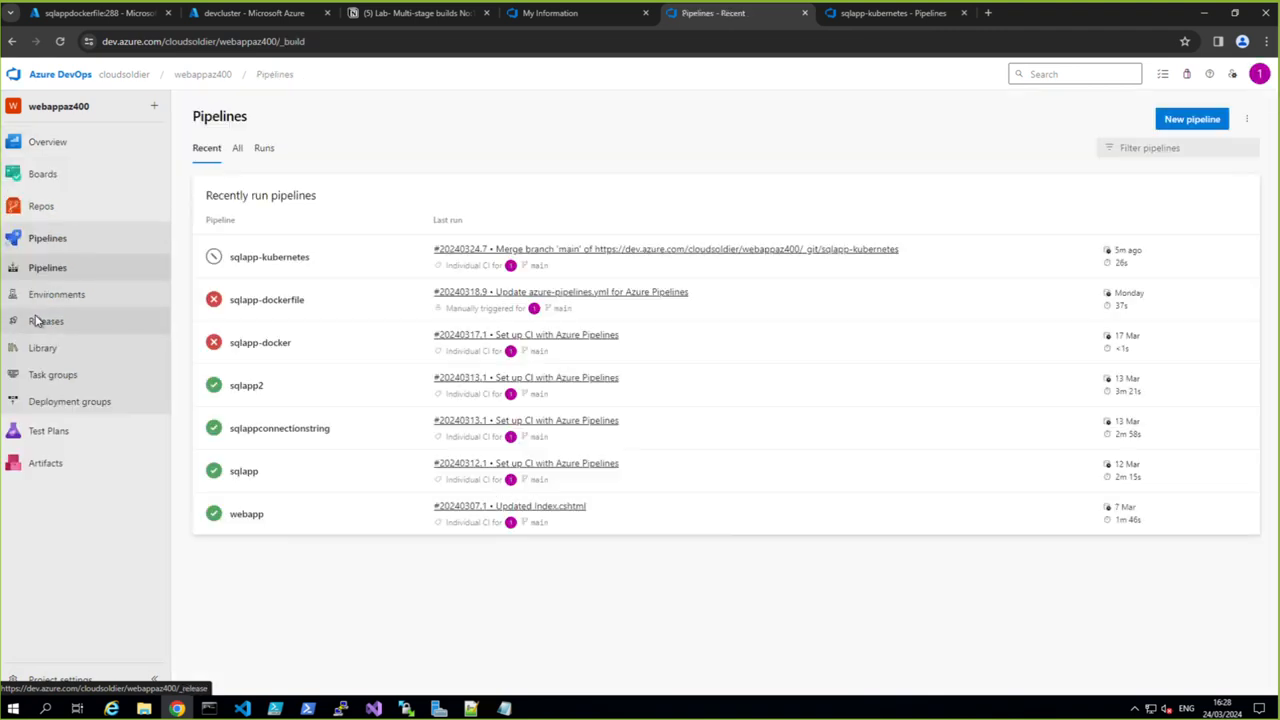
pyautogui.click(40, 206)
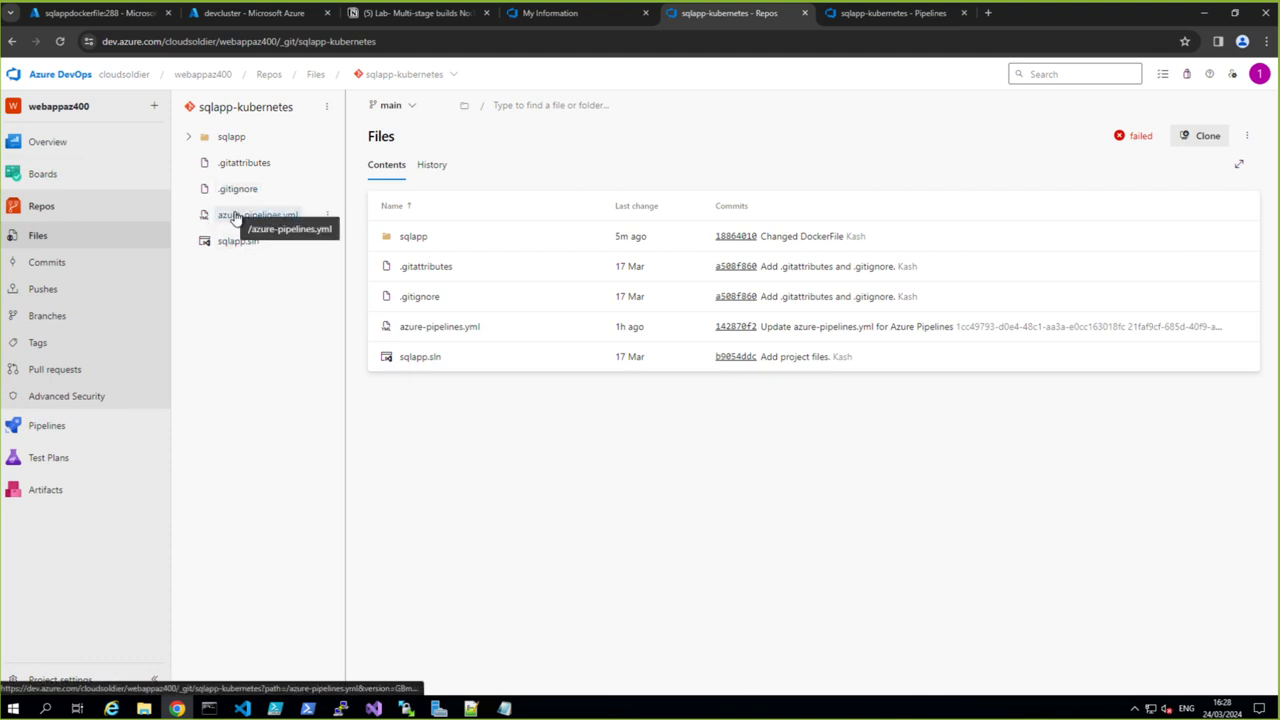
pyautogui.click(189, 136)
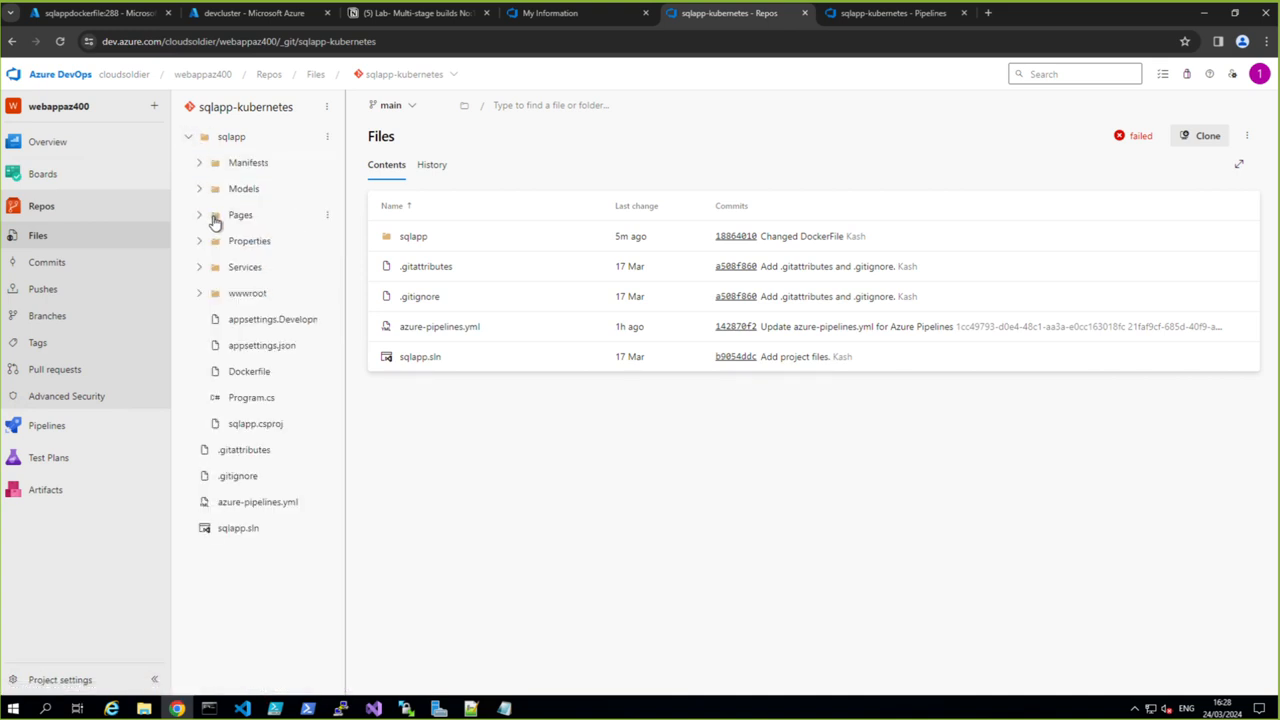
pyautogui.click(237, 371)
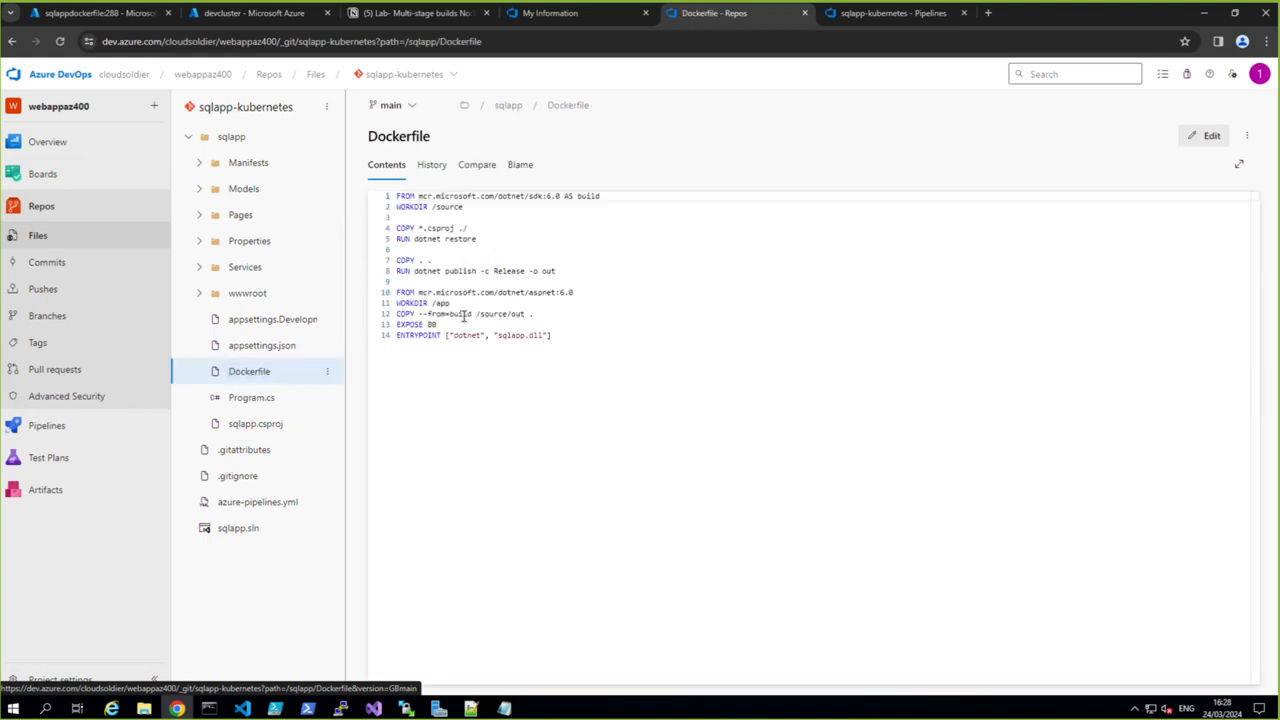
# - Validate azure-pipelines.yml with imageRepository 'sqlappdockerfile' and containerRegistry 'localregistry1001.azurecr.io', and commit it directly to the main branch
pyautogui.click(860, 14)
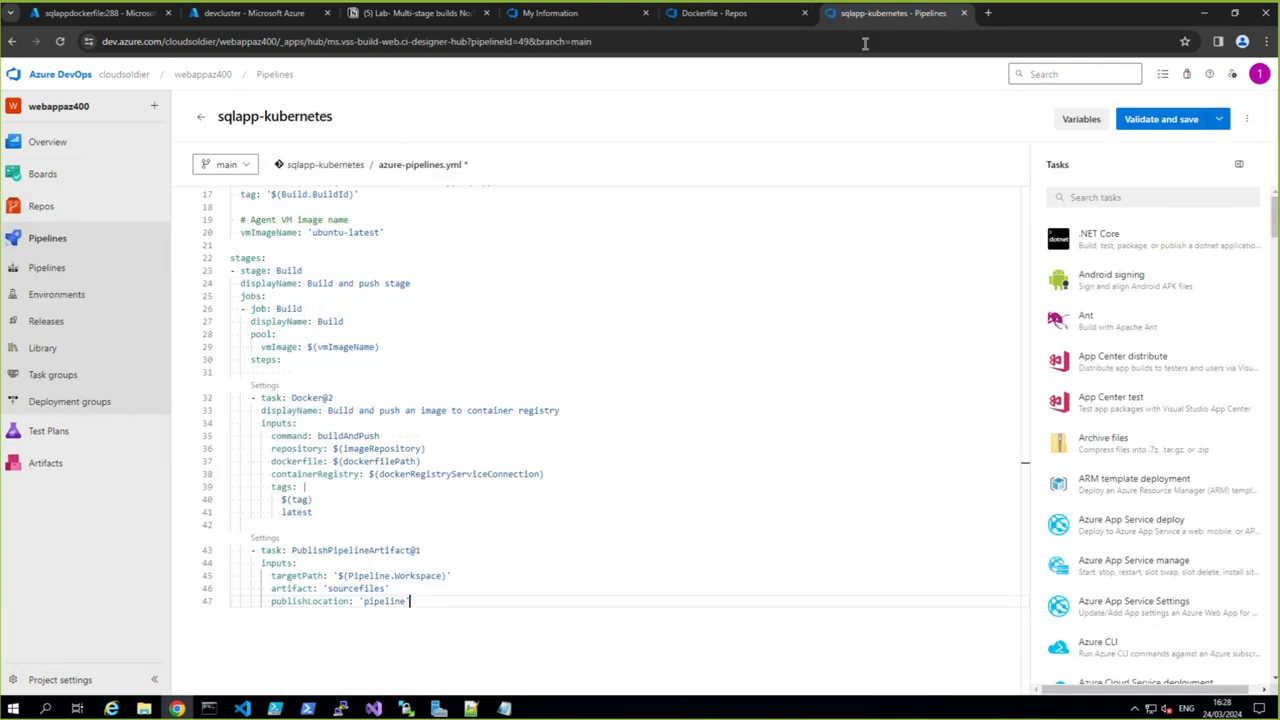
pyautogui.click(1160, 119)
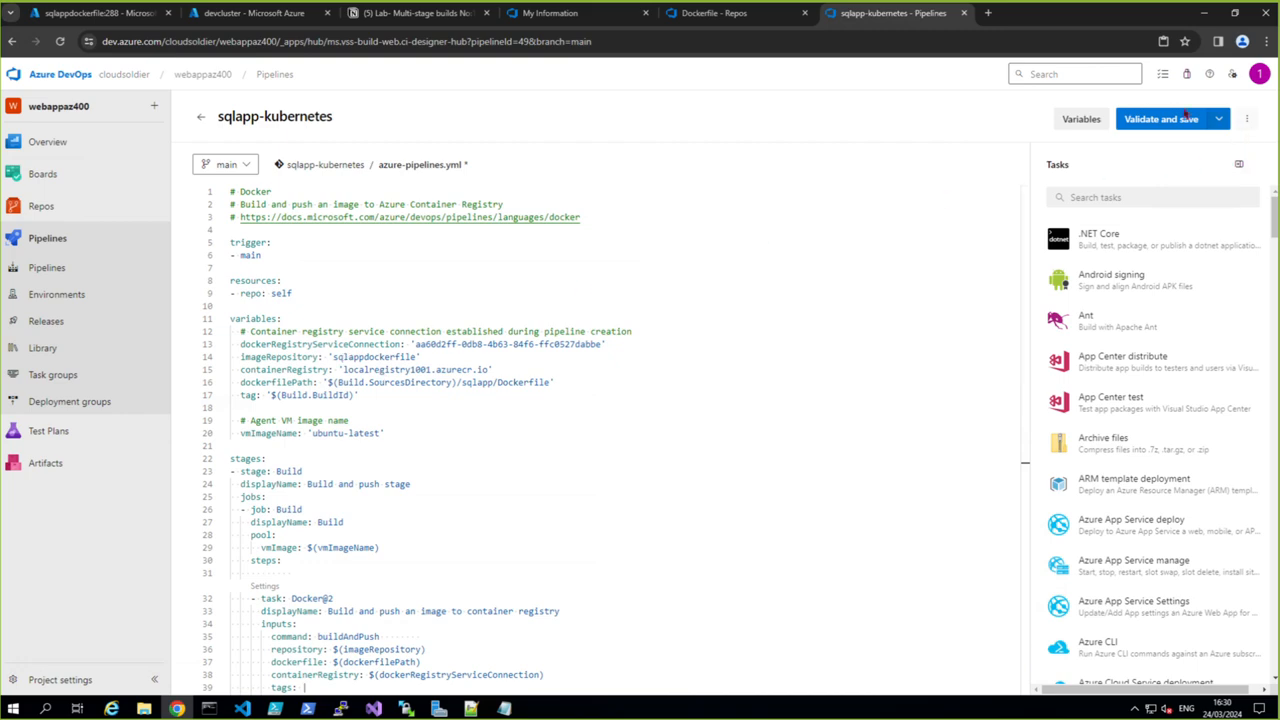
pyautogui.click(1152, 120)
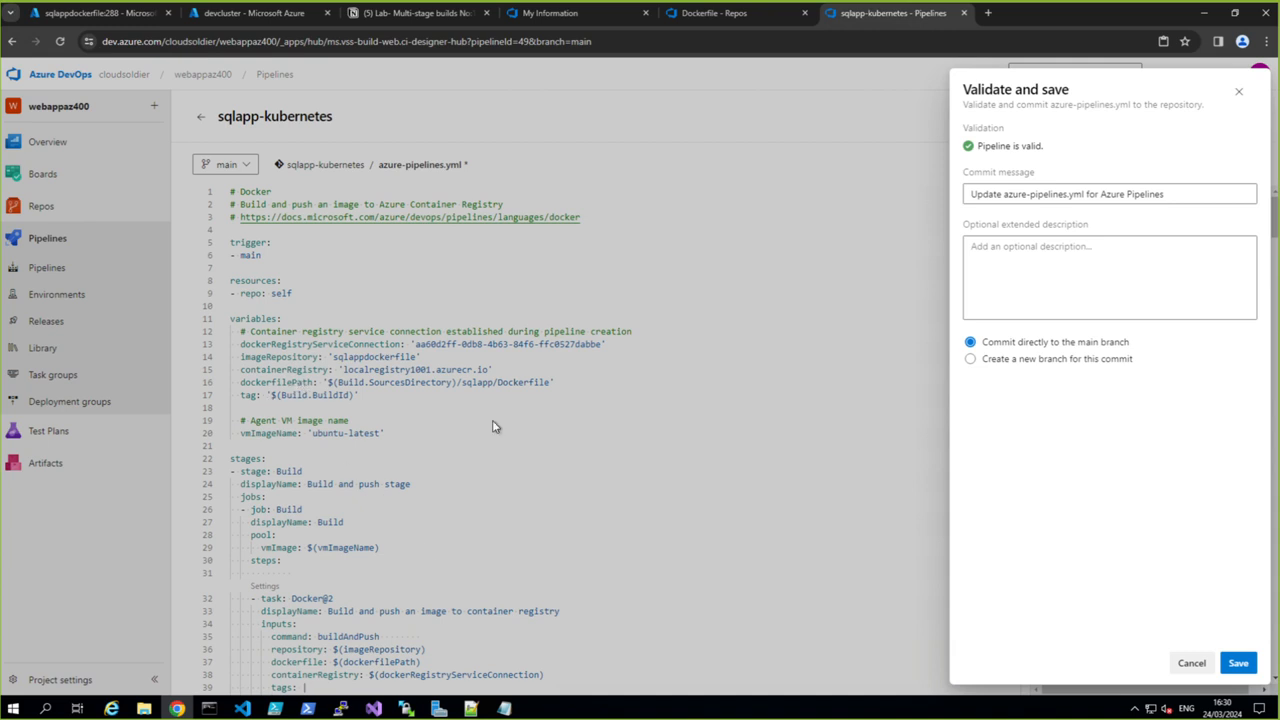
pyautogui.click(1235, 663)
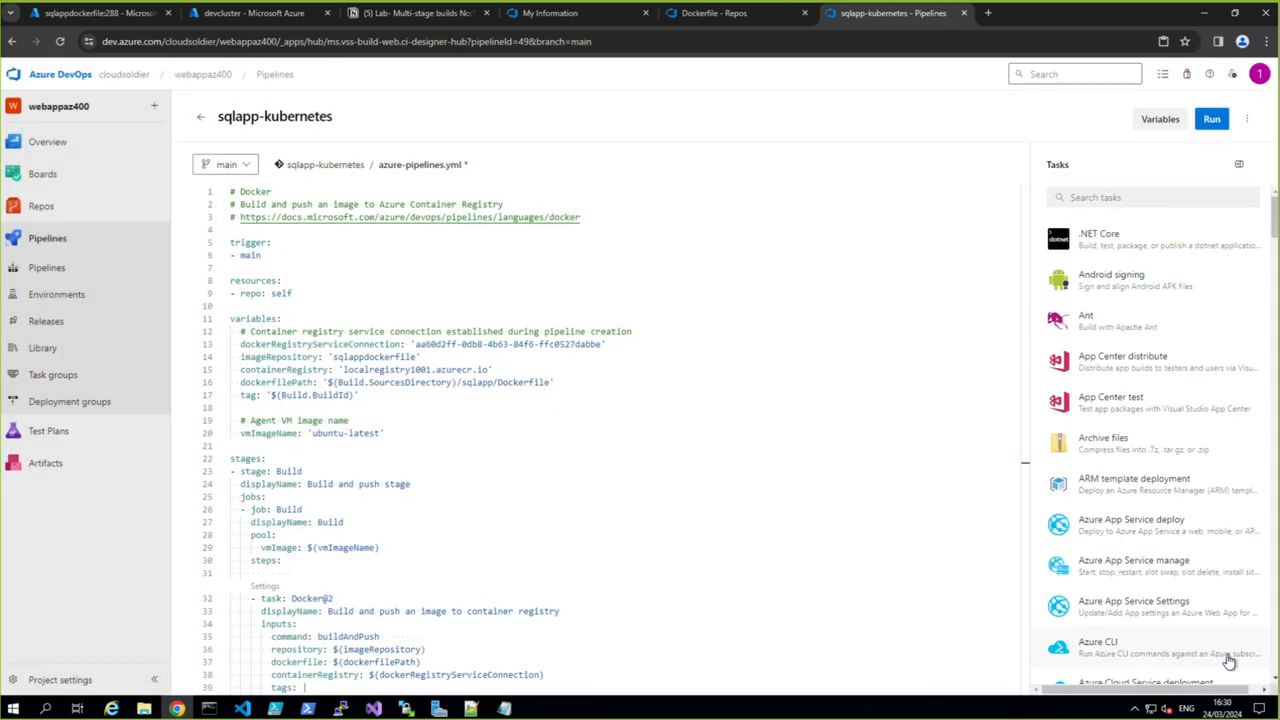
# - Run the sqlapp-kubernetes pipeline manually on the main branch and check its Build job and latest run
pyautogui.click(1211, 119)
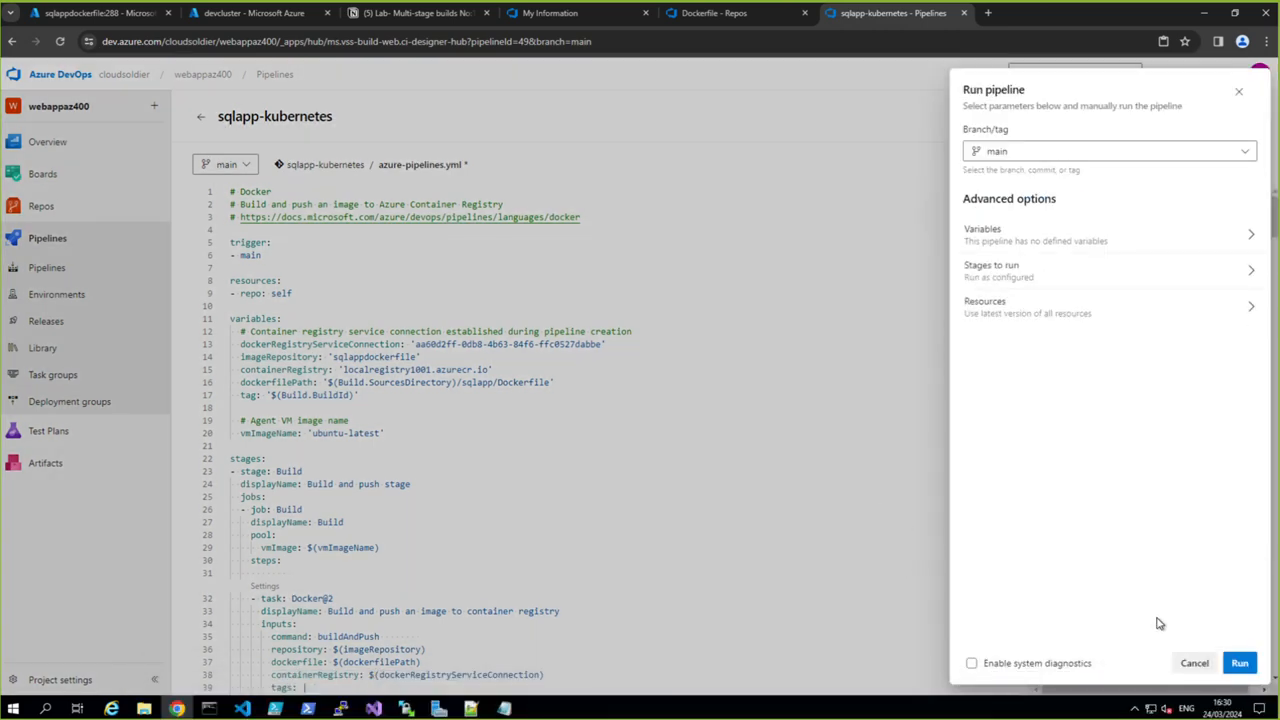
pyautogui.click(1239, 663)
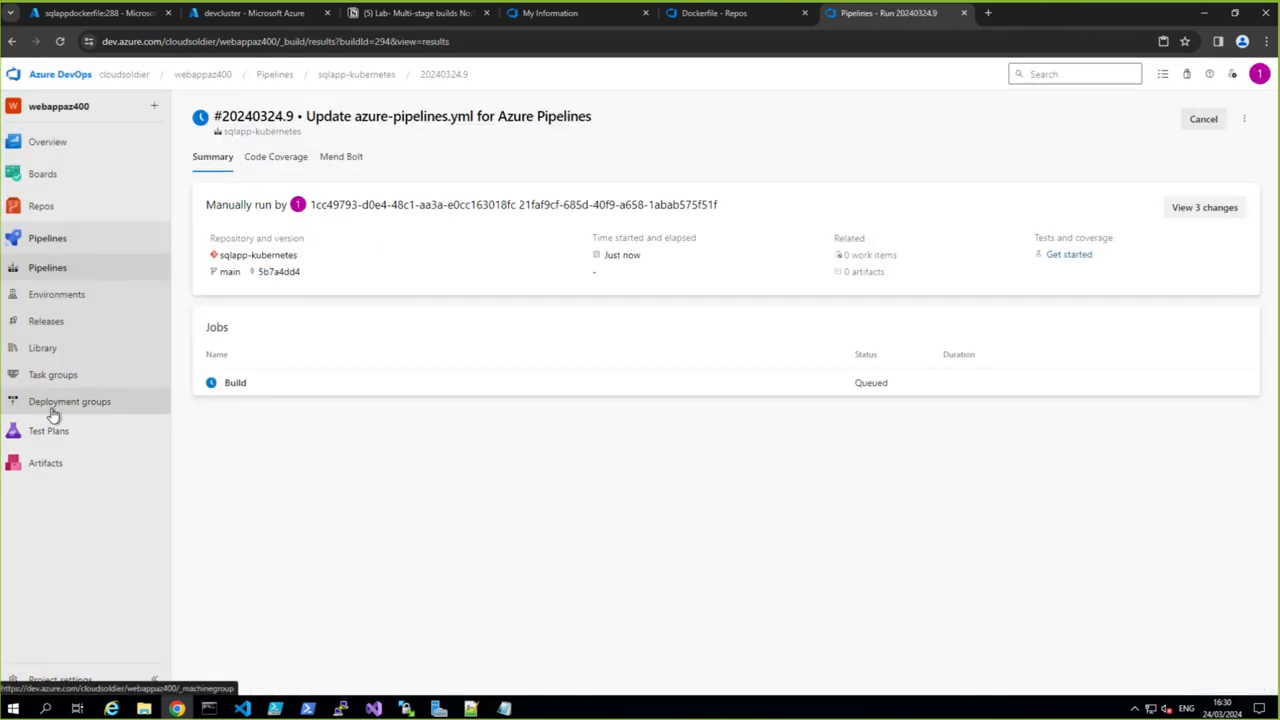
pyautogui.click(234, 383)
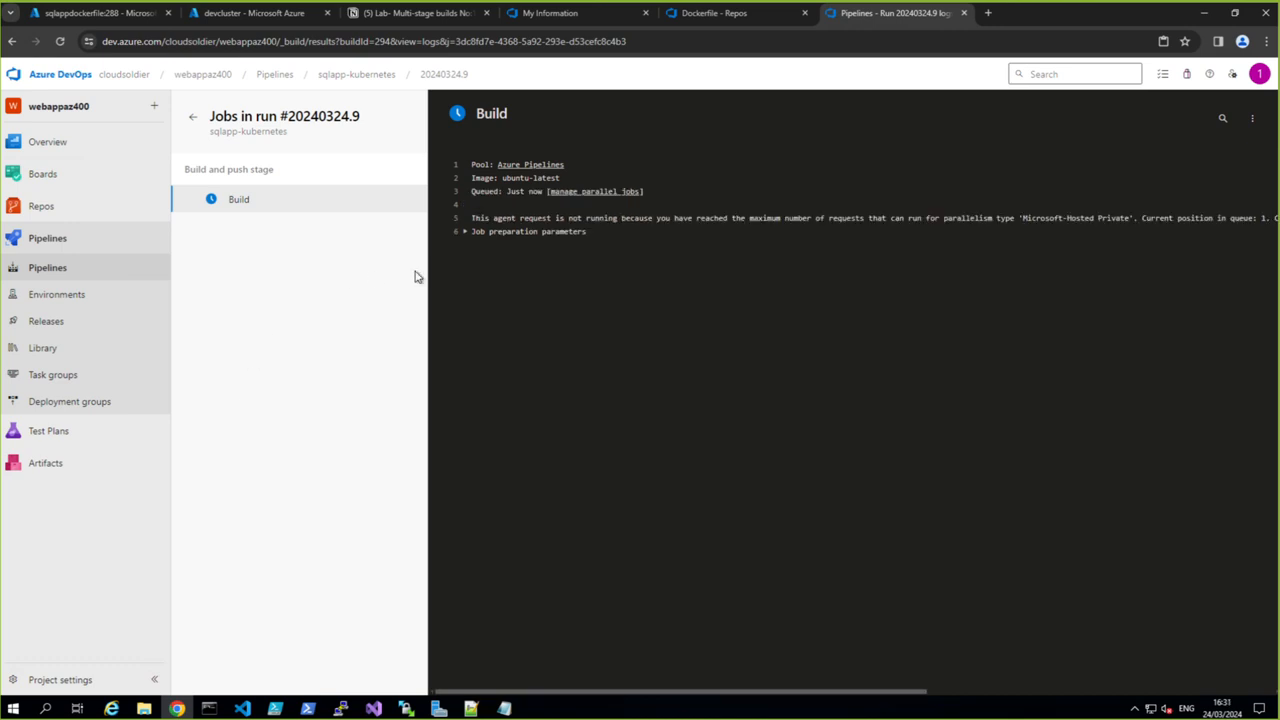
pyautogui.click(50, 268)
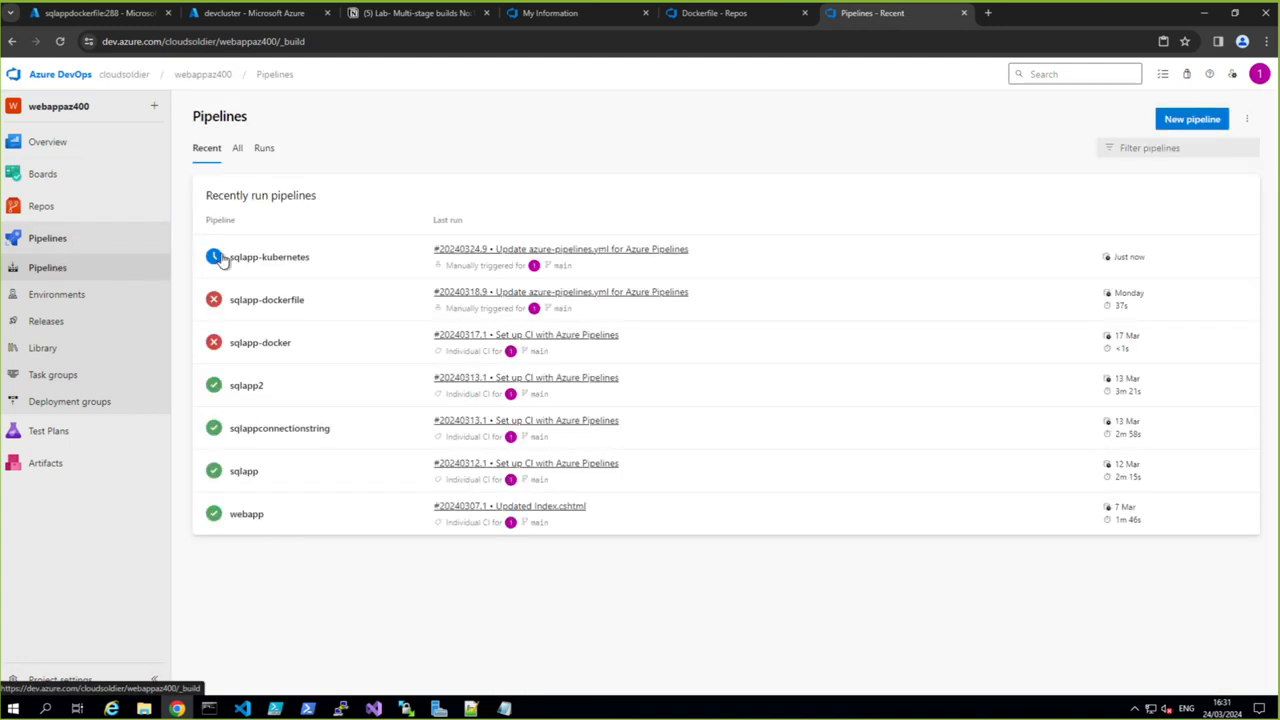
pyautogui.click(274, 258)
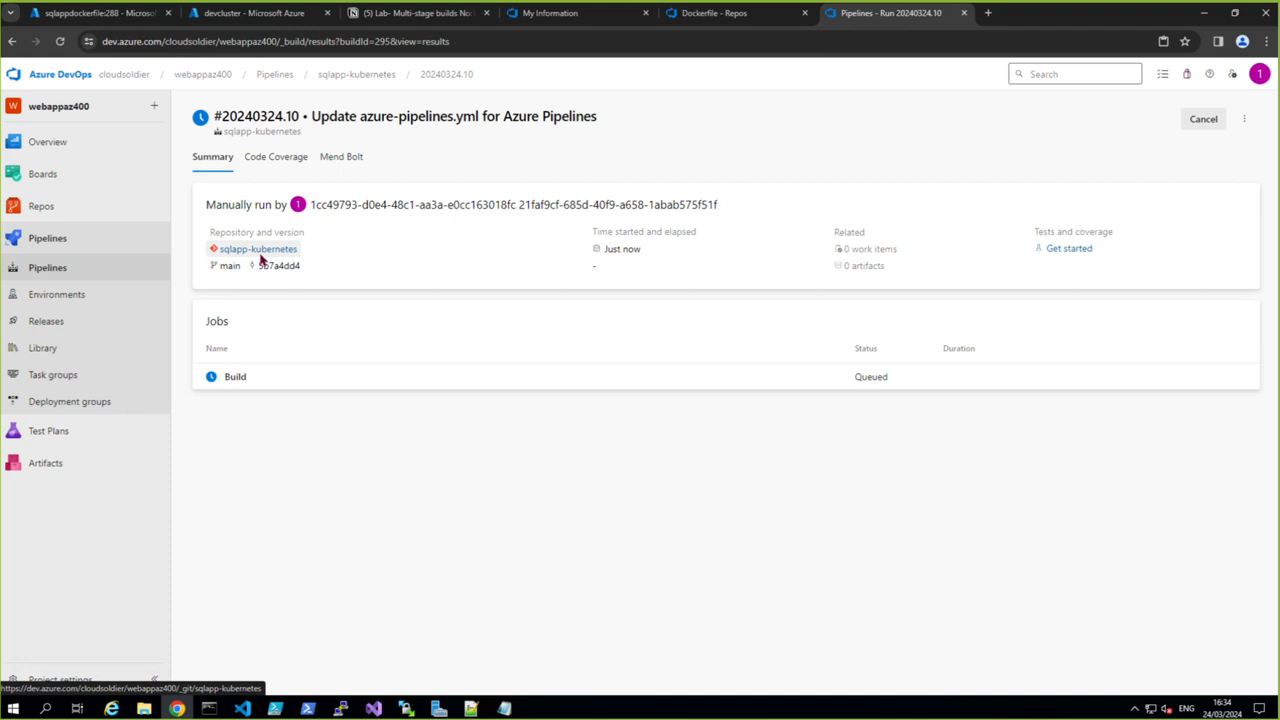
# - Check the devcluster's services and ingresses in the Azure portal with a refreshed list
pyautogui.click(250, 12)
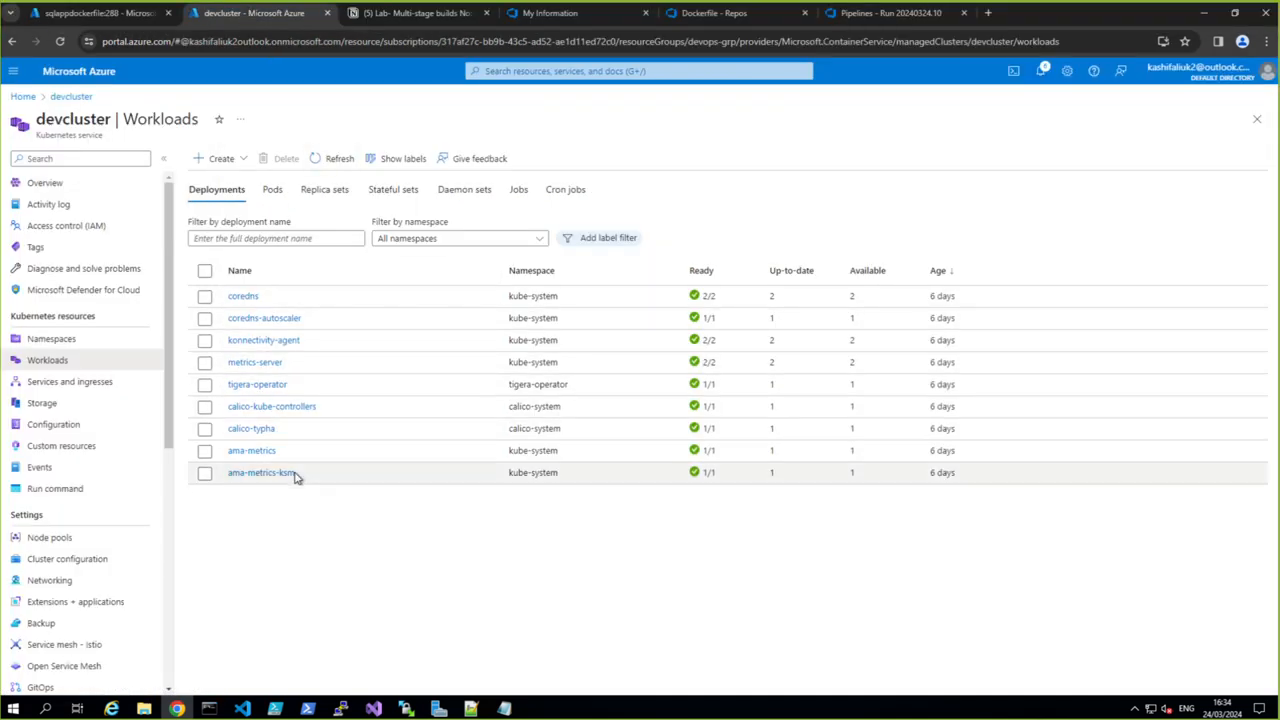
pyautogui.click(50, 381)
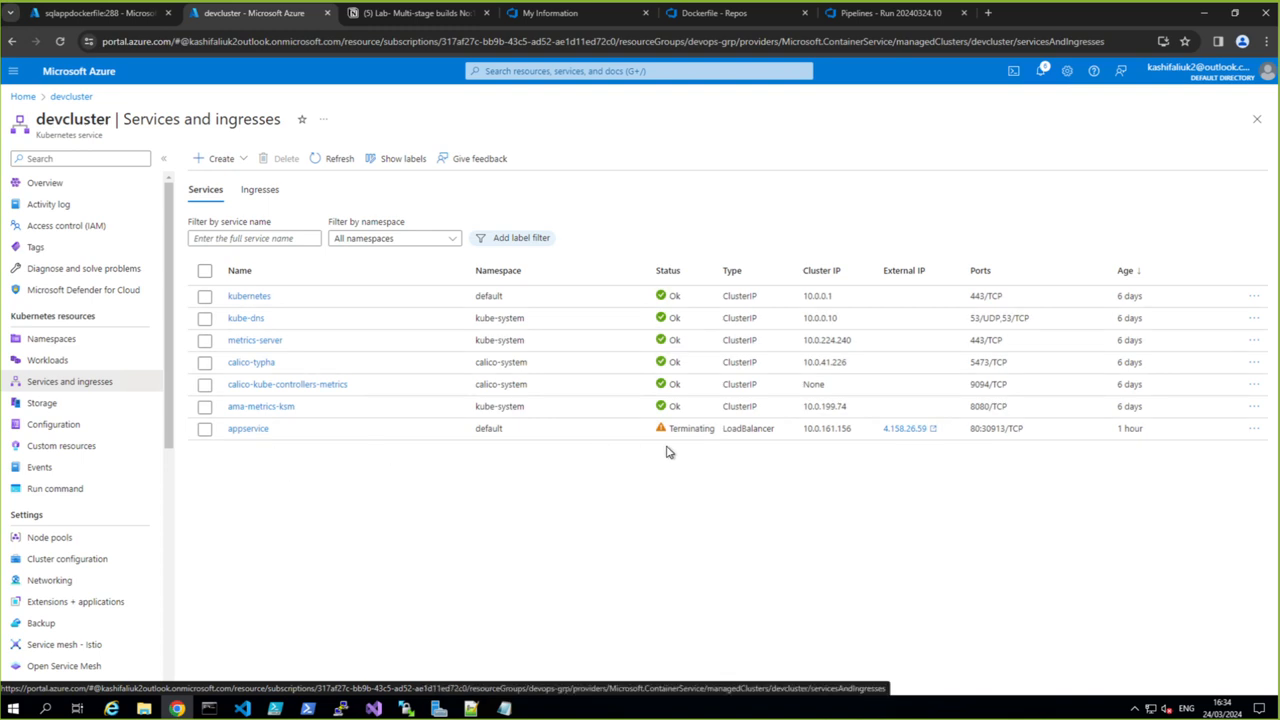
pyautogui.click(338, 162)
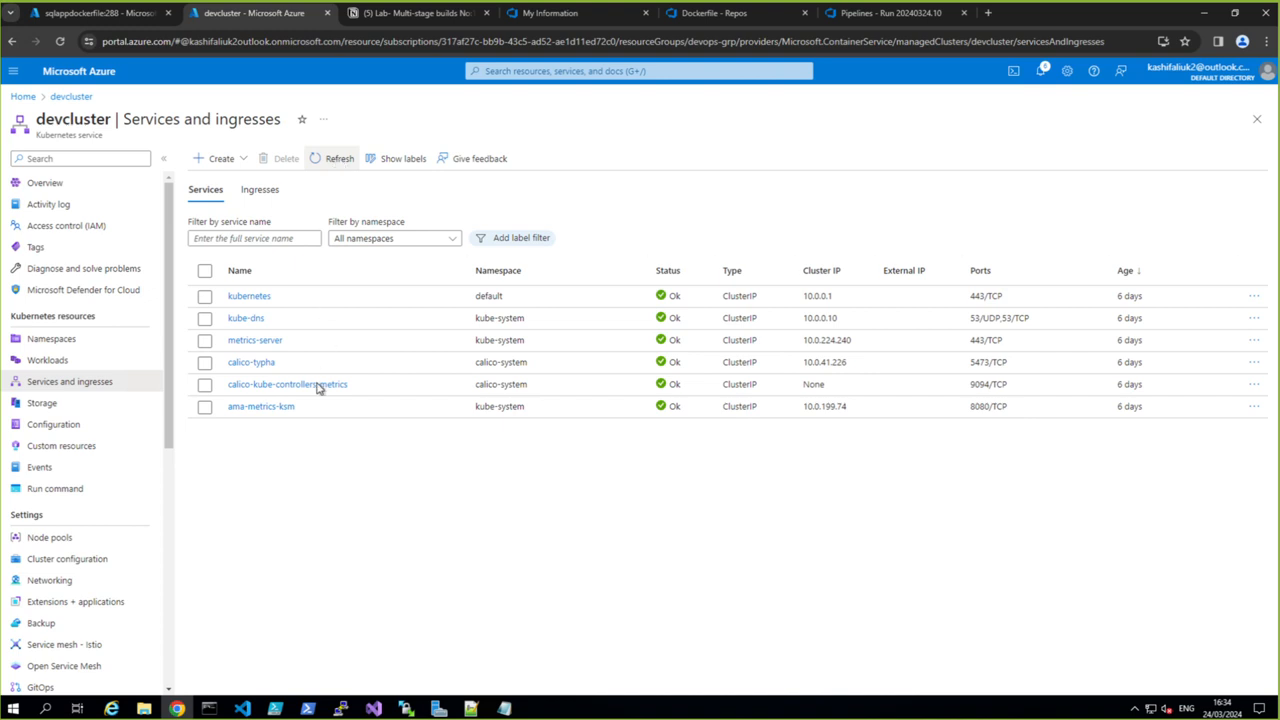
# - Return to pipeline run #20240324.10 in Azure DevOps and examine its Build job's progress
pyautogui.click(540, 18)
pyautogui.click(716, 18)
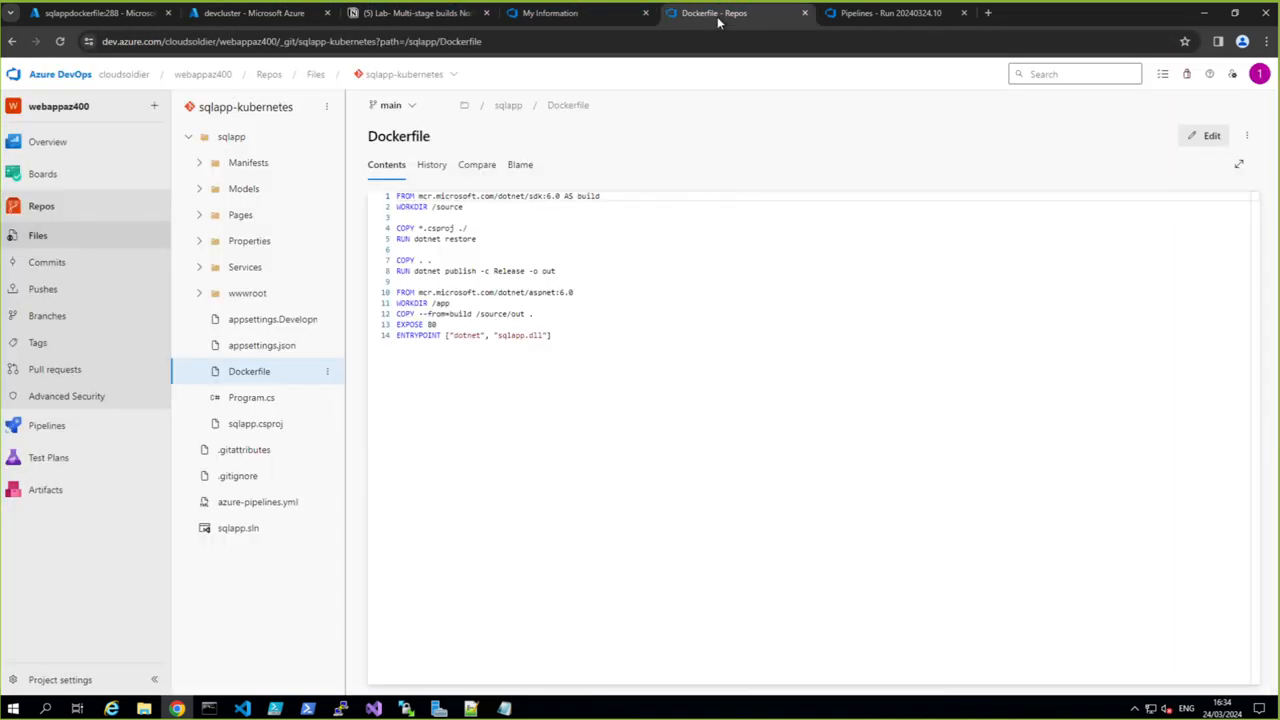
pyautogui.click(880, 14)
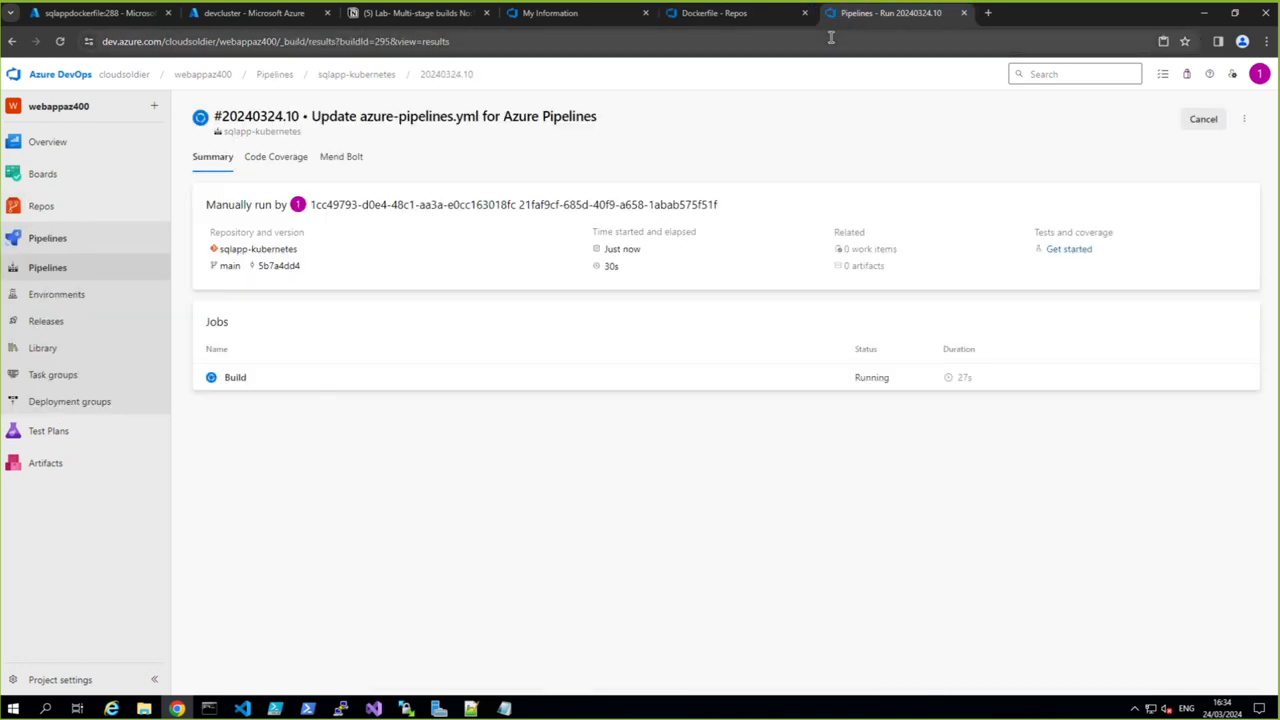
pyautogui.click(240, 380)
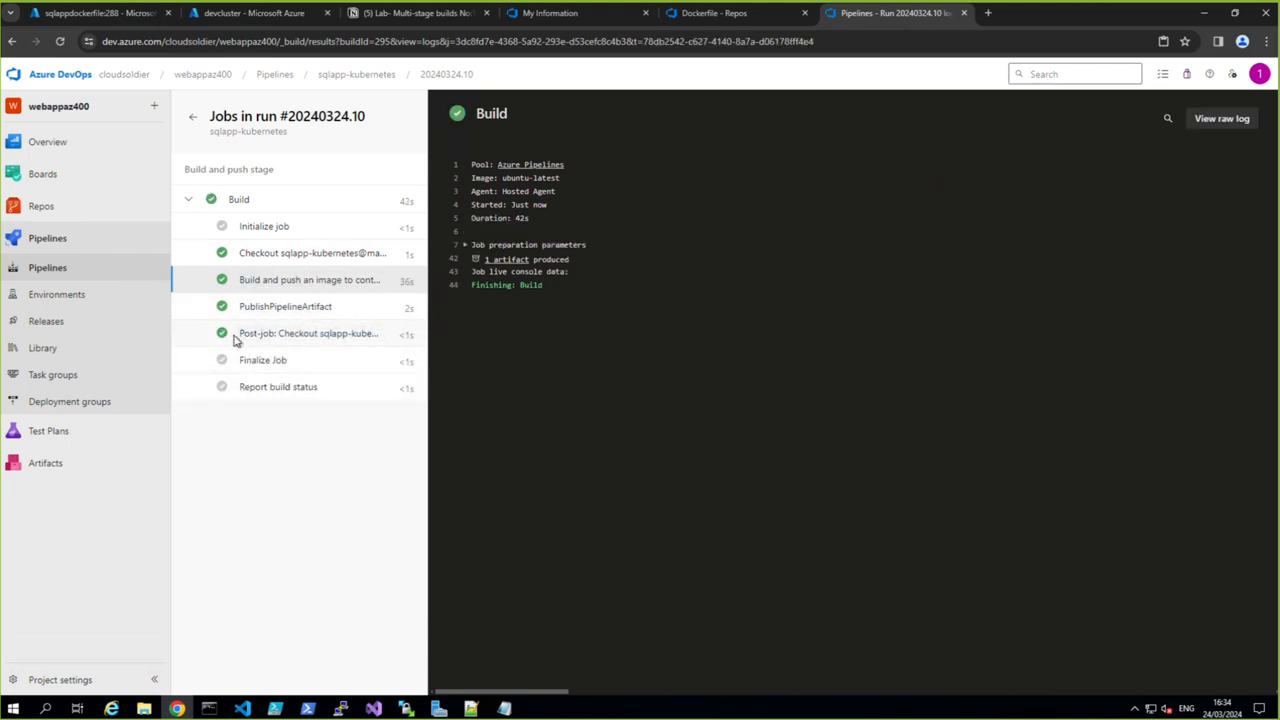
# - Open the AKS release pipeline for editing from Release-3 and review its _sqlapp-kubernetes artifact and Deploy release to AKS tasks
pyautogui.click(38, 322)
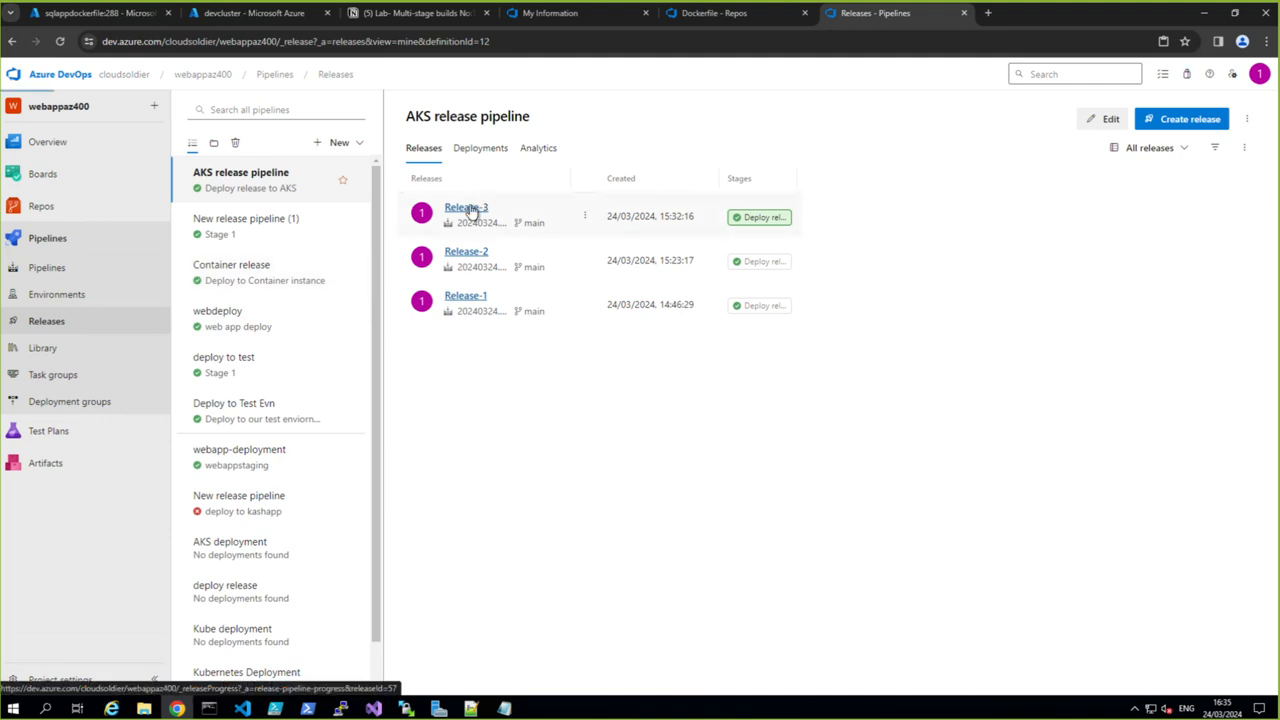
pyautogui.click(470, 209)
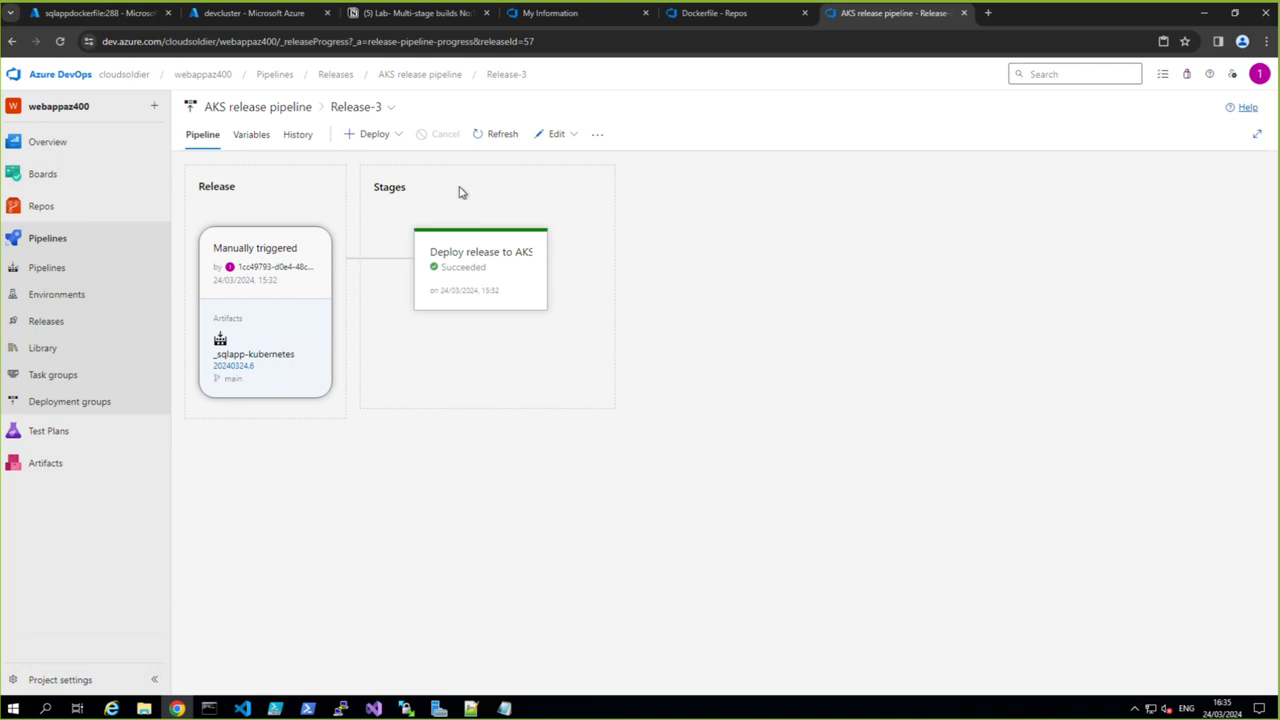
pyautogui.click(575, 137)
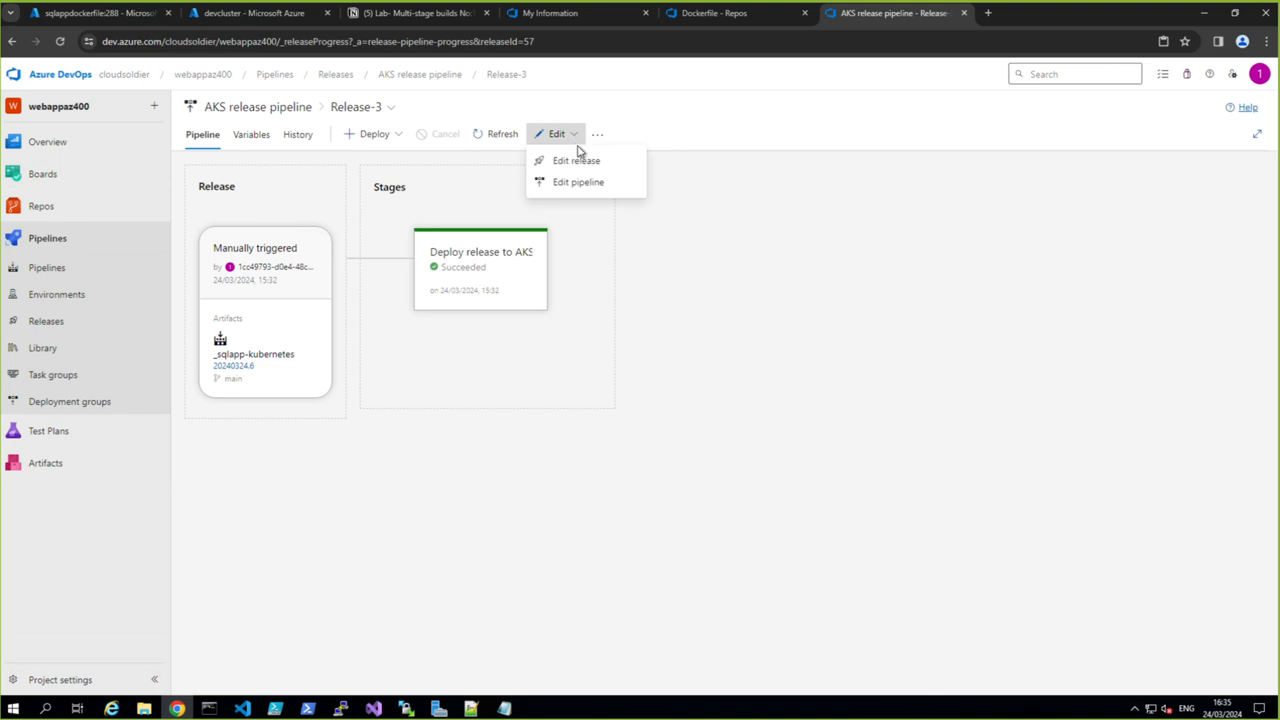
pyautogui.click(582, 184)
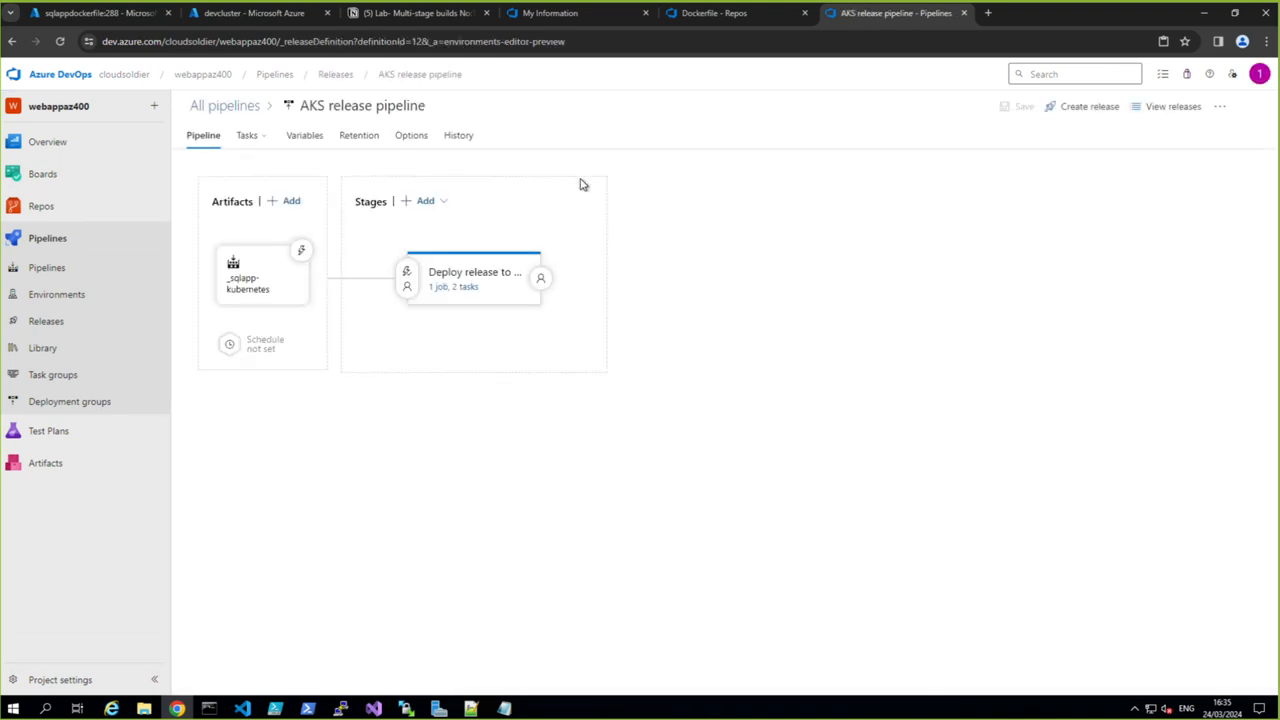
pyautogui.click(242, 292)
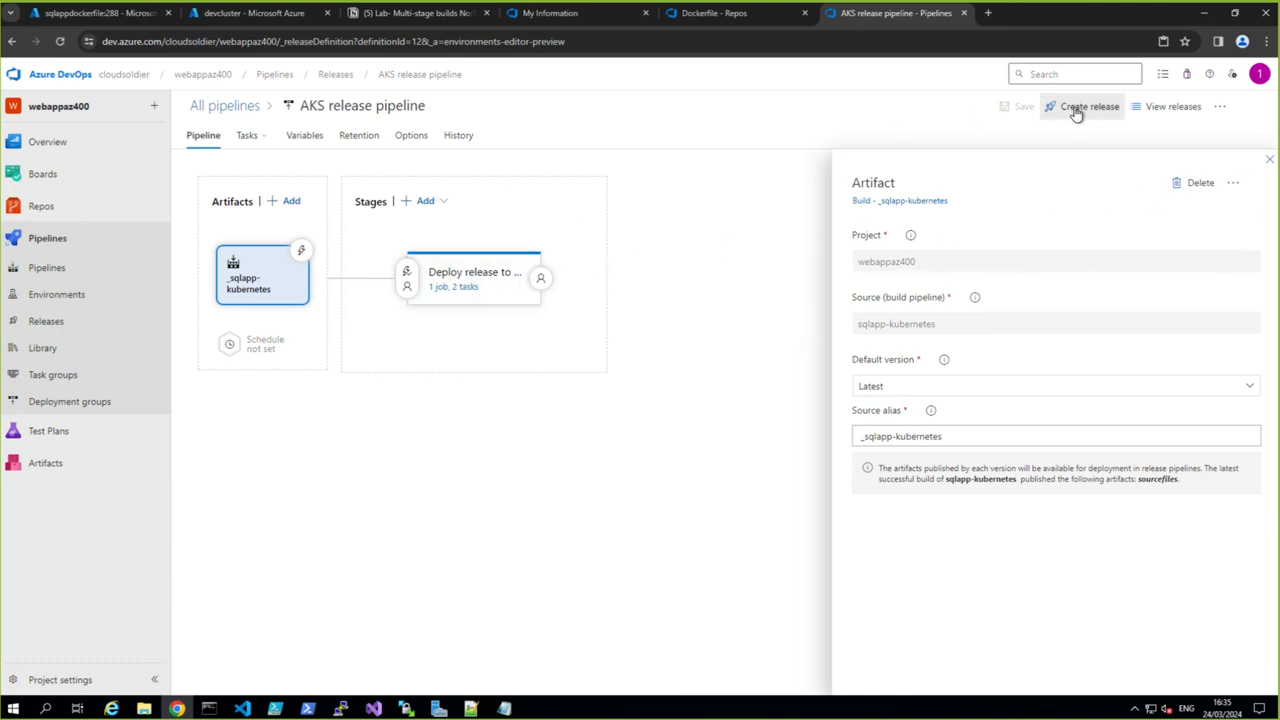
pyautogui.click(443, 288)
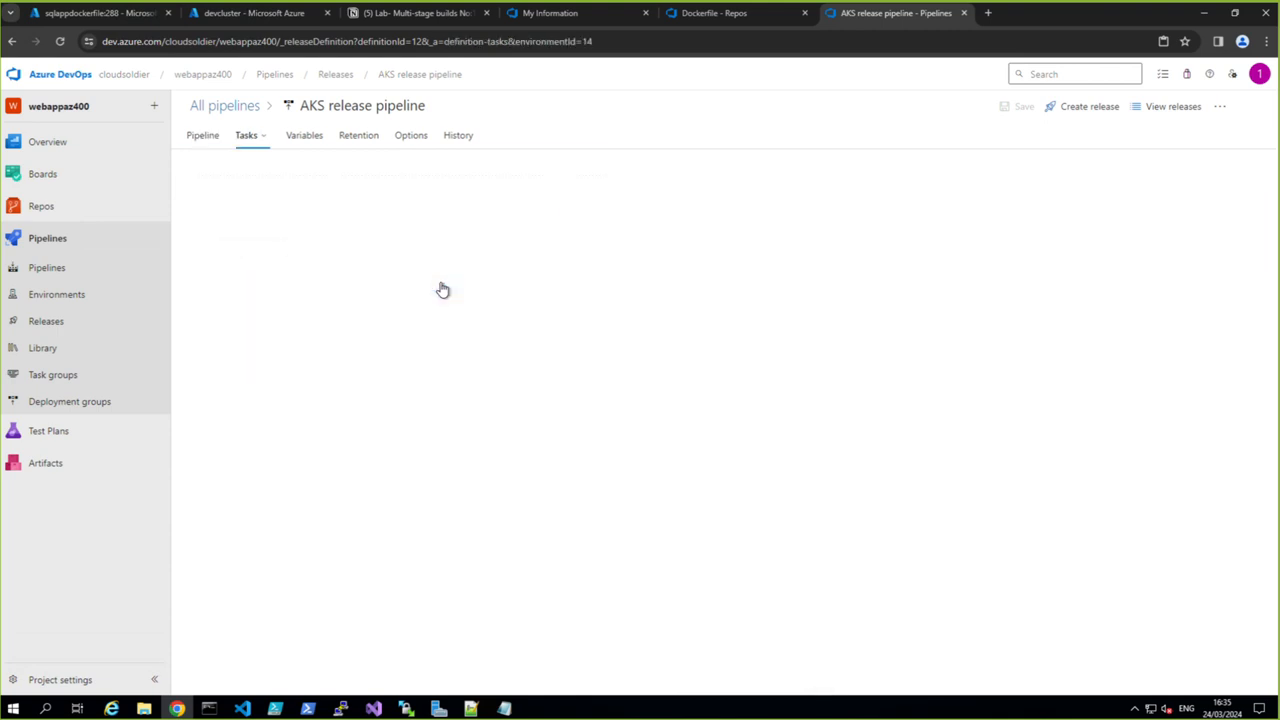
# - Create a new AKS release pipeline release with _sqlapp-kubernetes version 20240324.10 and check its Deploy release to AKS logs
pyautogui.click(1077, 114)
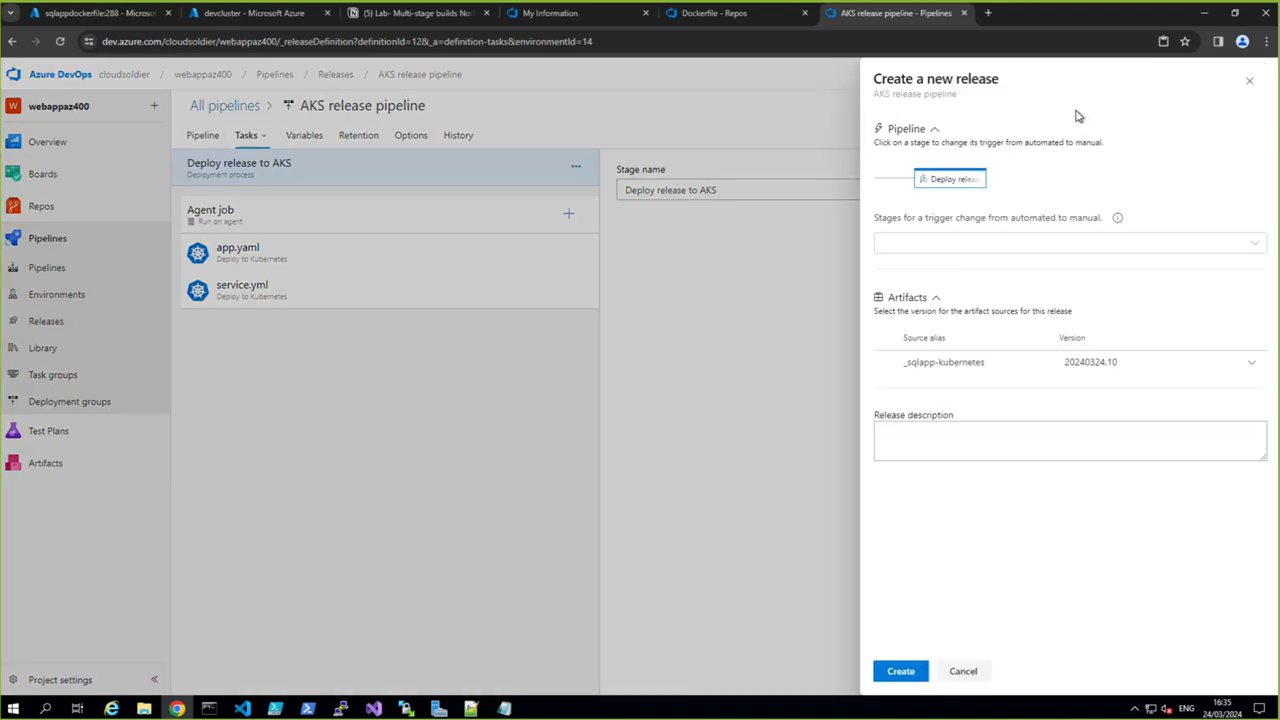
pyautogui.click(901, 672)
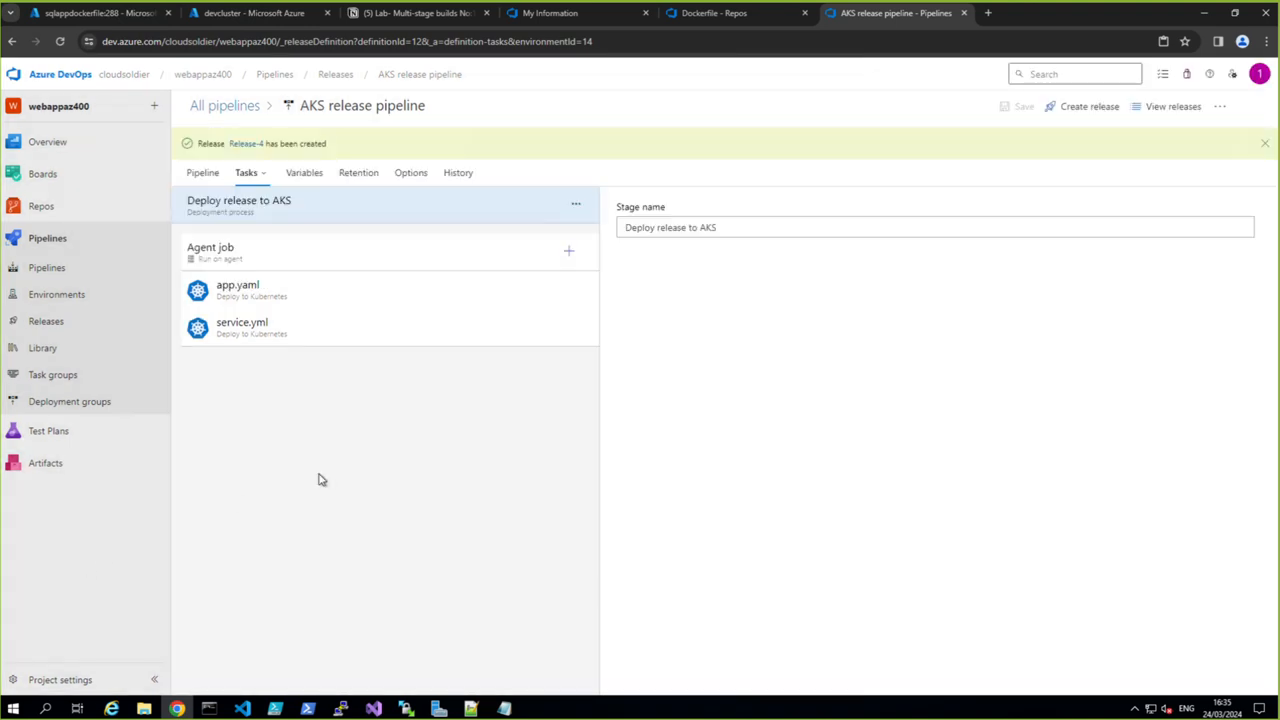
pyautogui.click(247, 145)
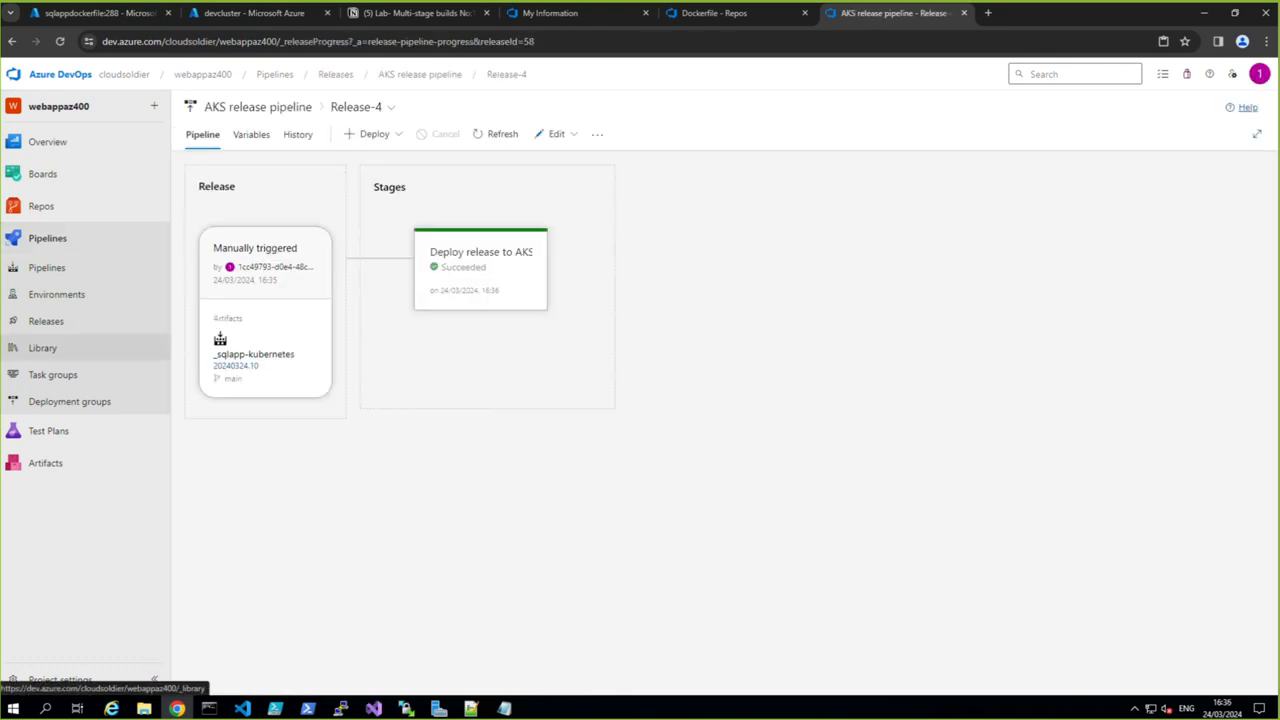
pyautogui.moveTo(451, 260)
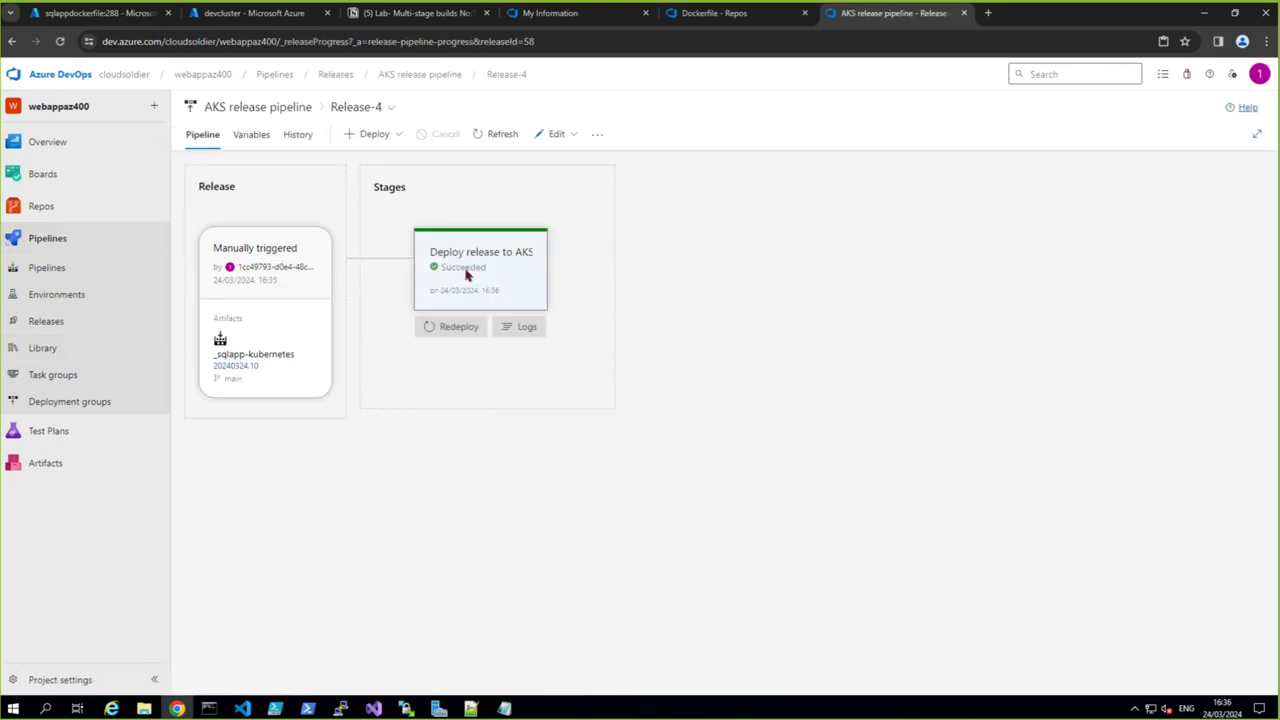
pyautogui.click(524, 328)
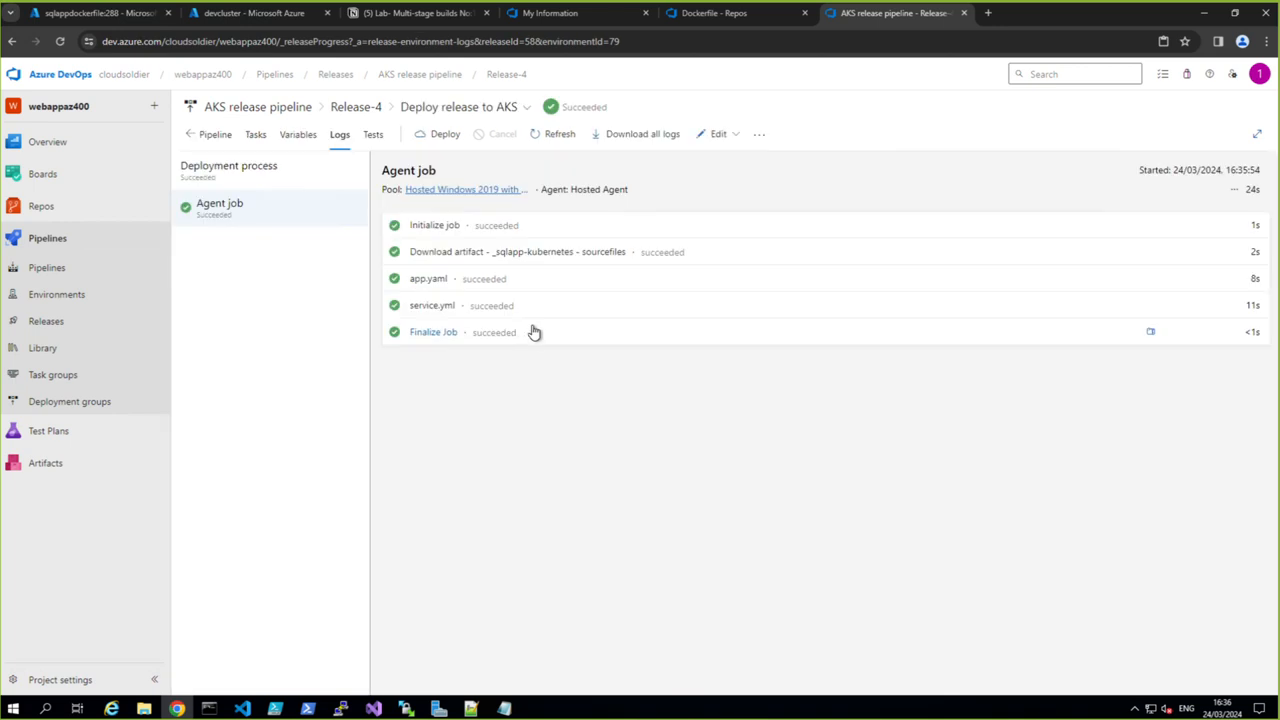
# - Refresh the devcluster's services in the Azure portal and check its workloads and services for the new deployment
pyautogui.click(250, 13)
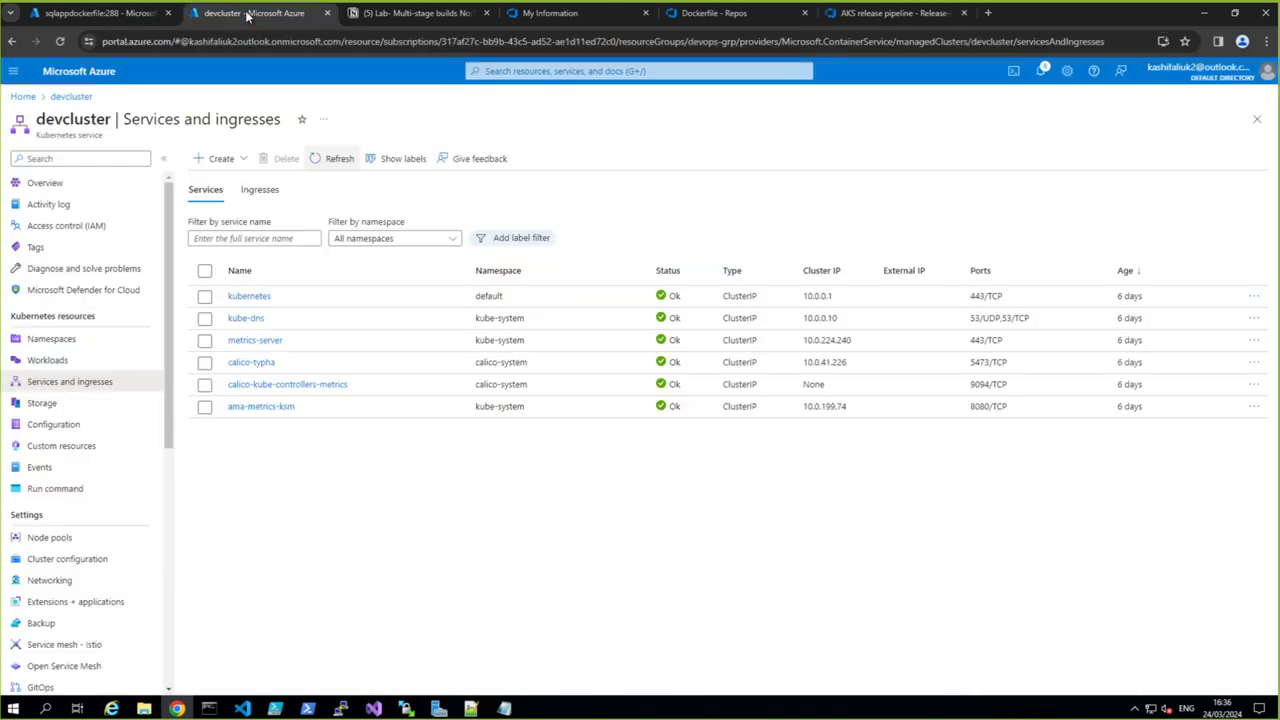
pyautogui.click(331, 161)
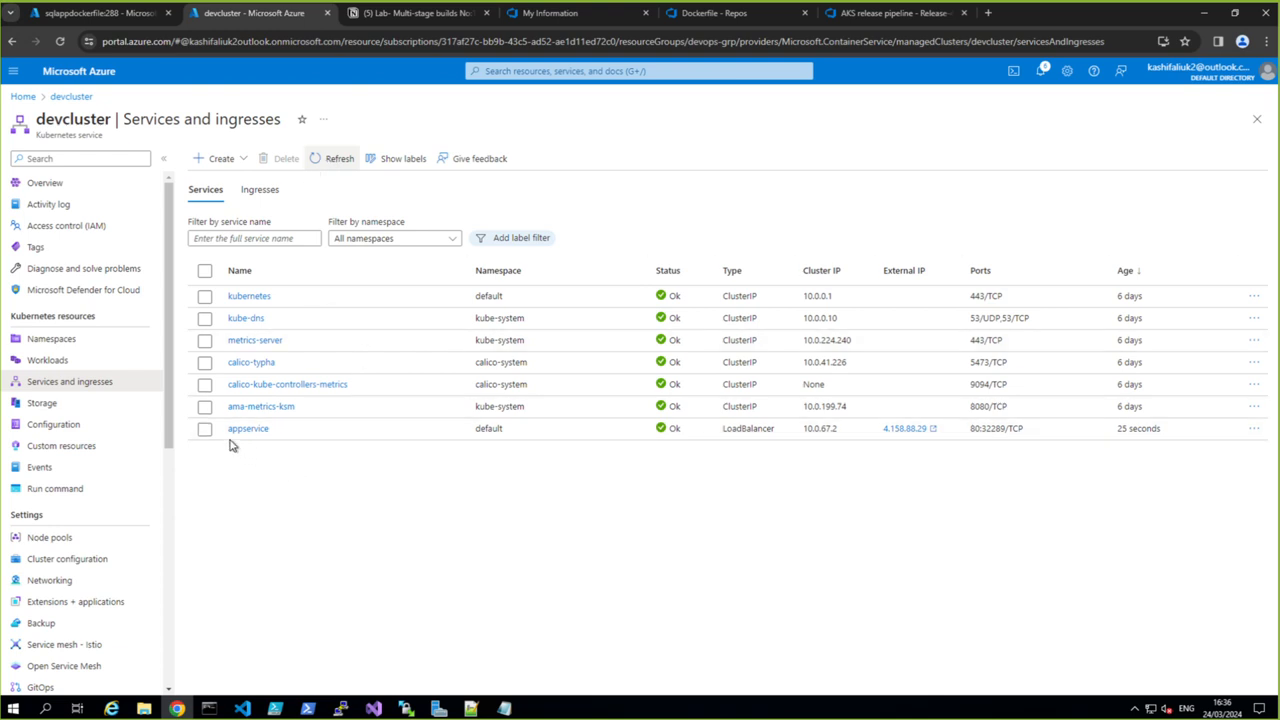
pyautogui.click(58, 364)
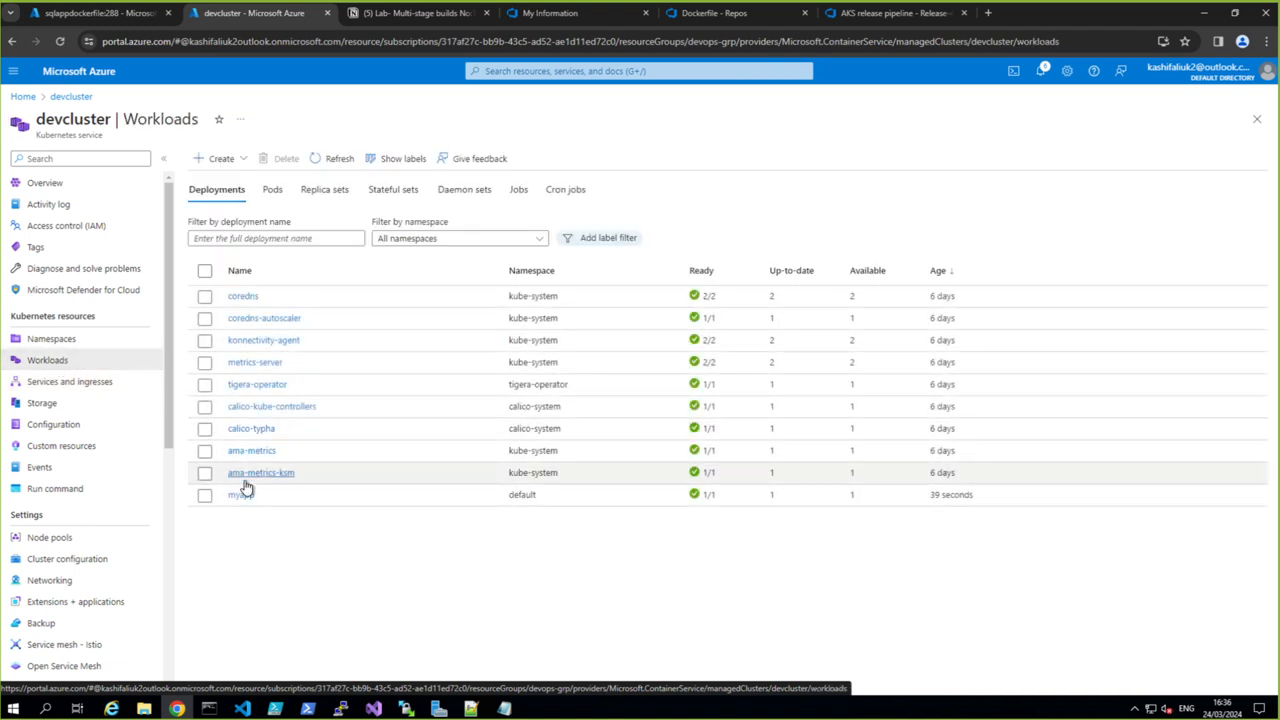
pyautogui.click(57, 387)
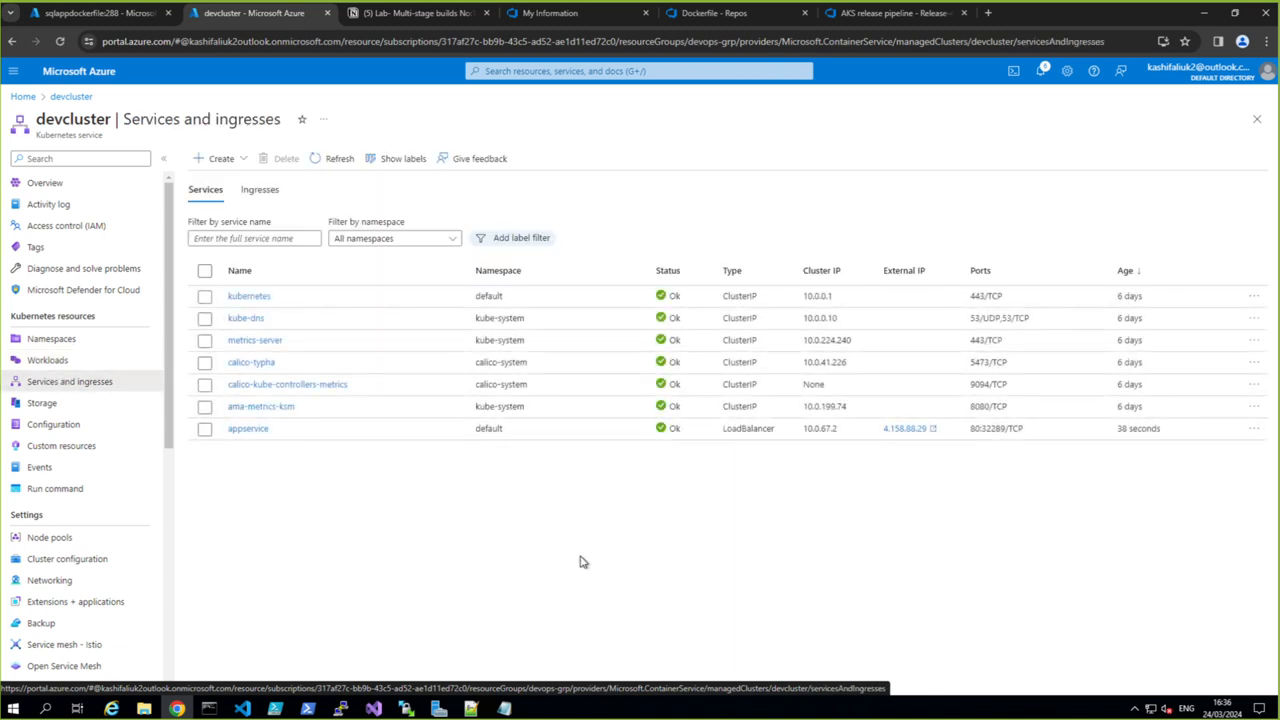
# - Open the appservice load balancer's external IP to check the deployed sqlapp page, then return to the lab notes
pyautogui.click(920, 434)
pyautogui.click(918, 430)
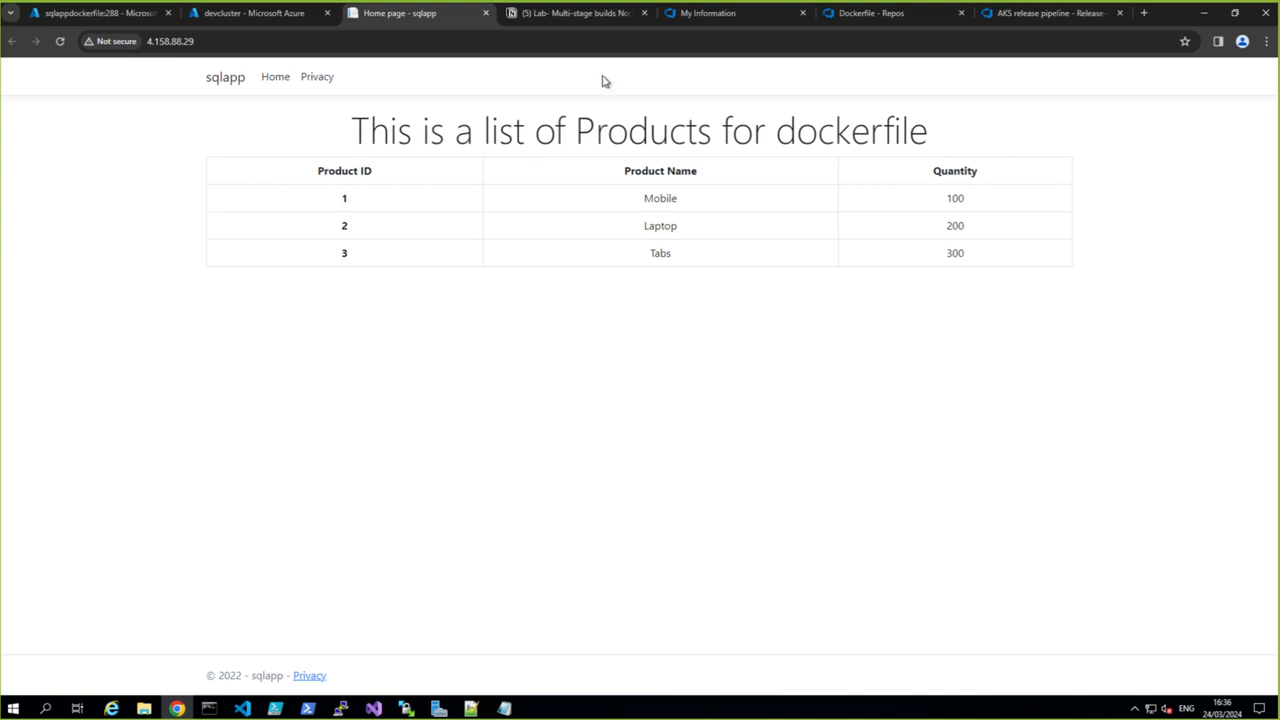
pyautogui.click(531, 20)
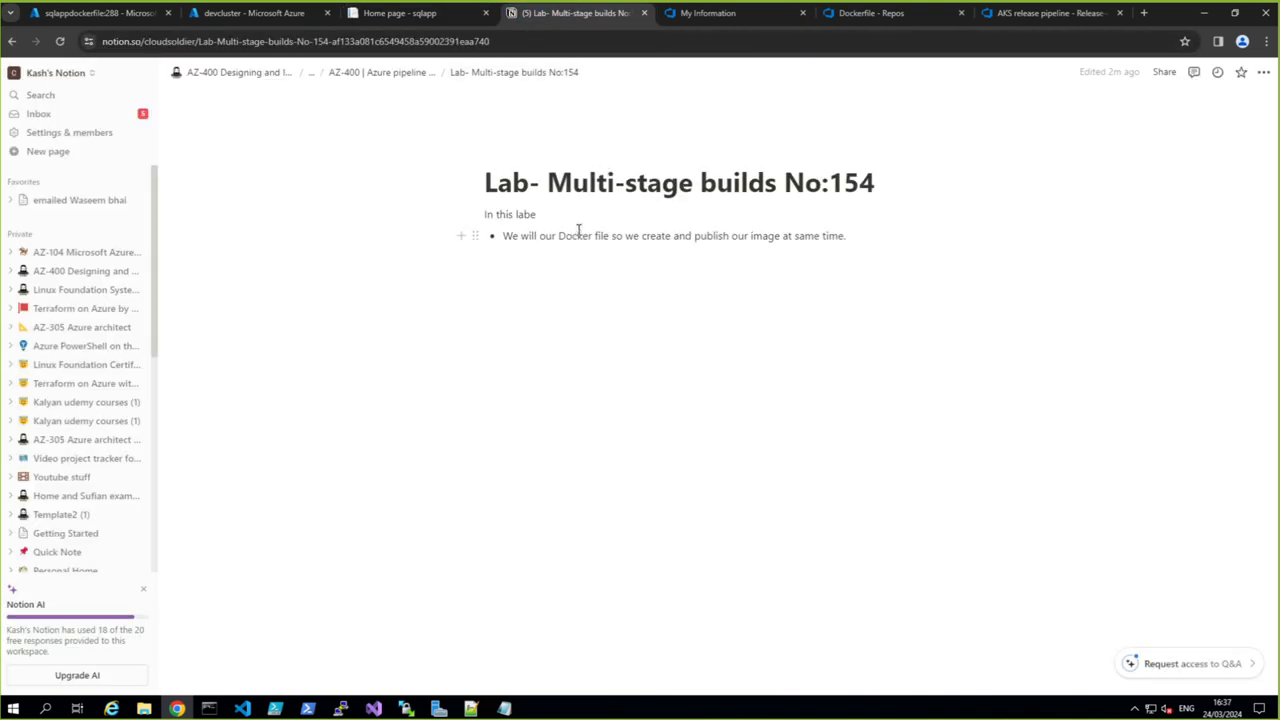